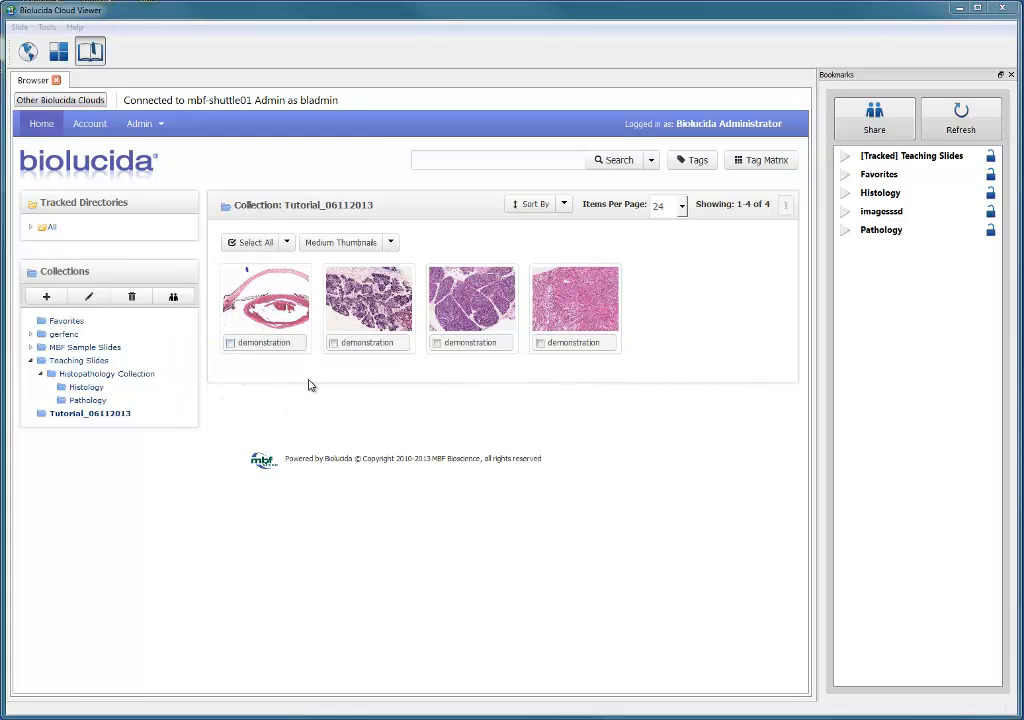
# - Open the third slide of the Tutorial_06112013 collection and zoom in on a rectangular region around the pale cell clusters near the centre
pyautogui.doubleClick(472, 315)
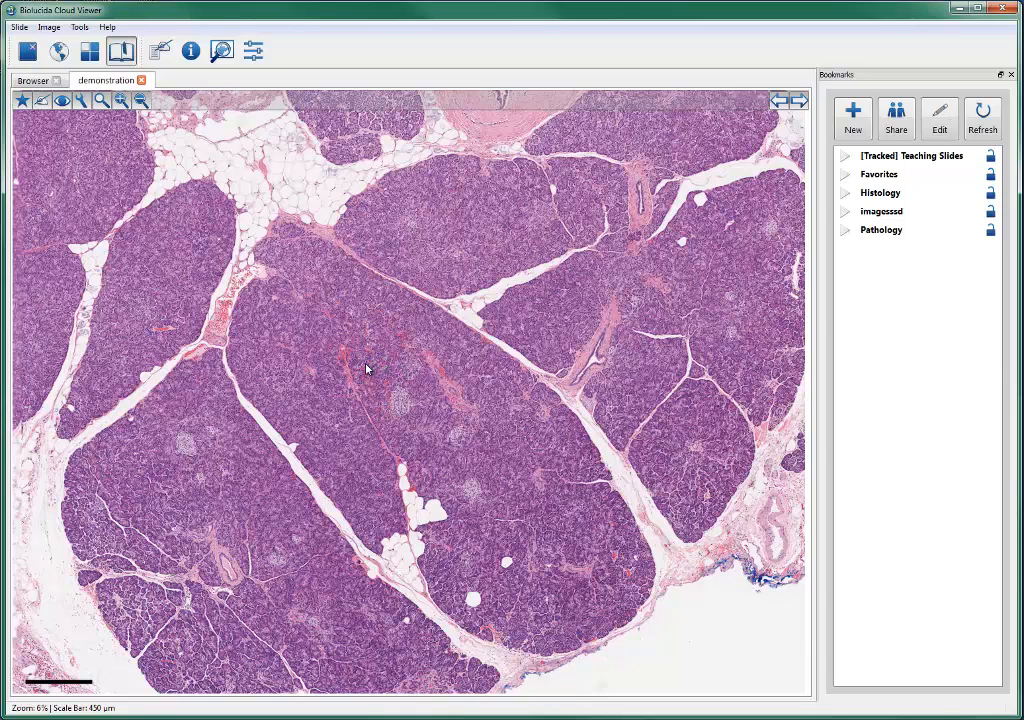
pyautogui.click(101, 100)
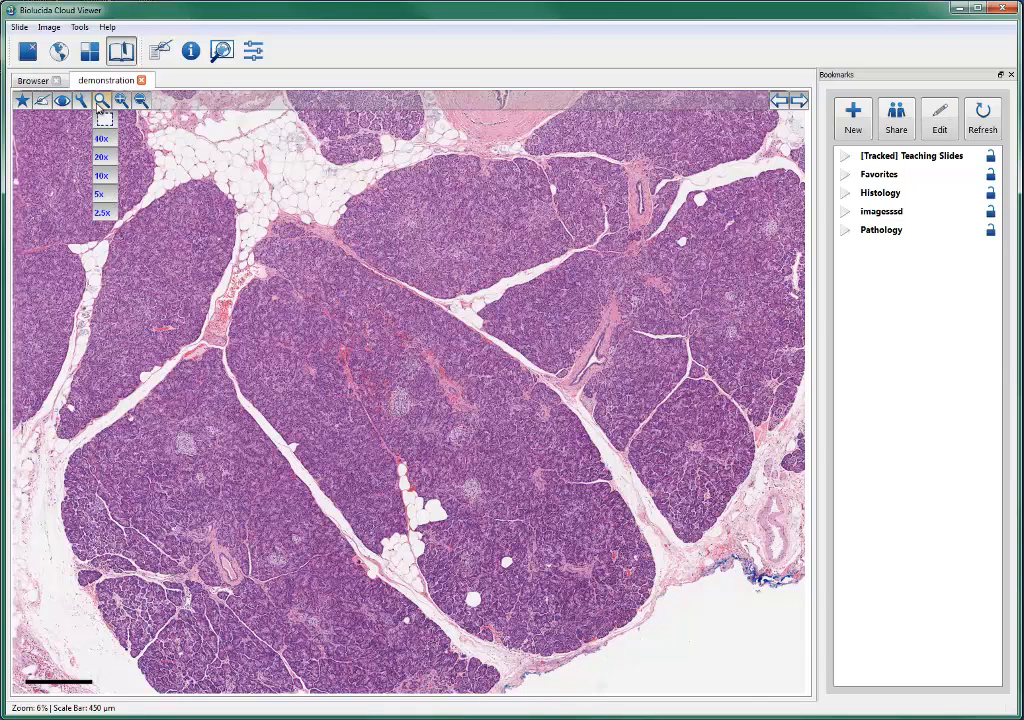
pyautogui.click(106, 120)
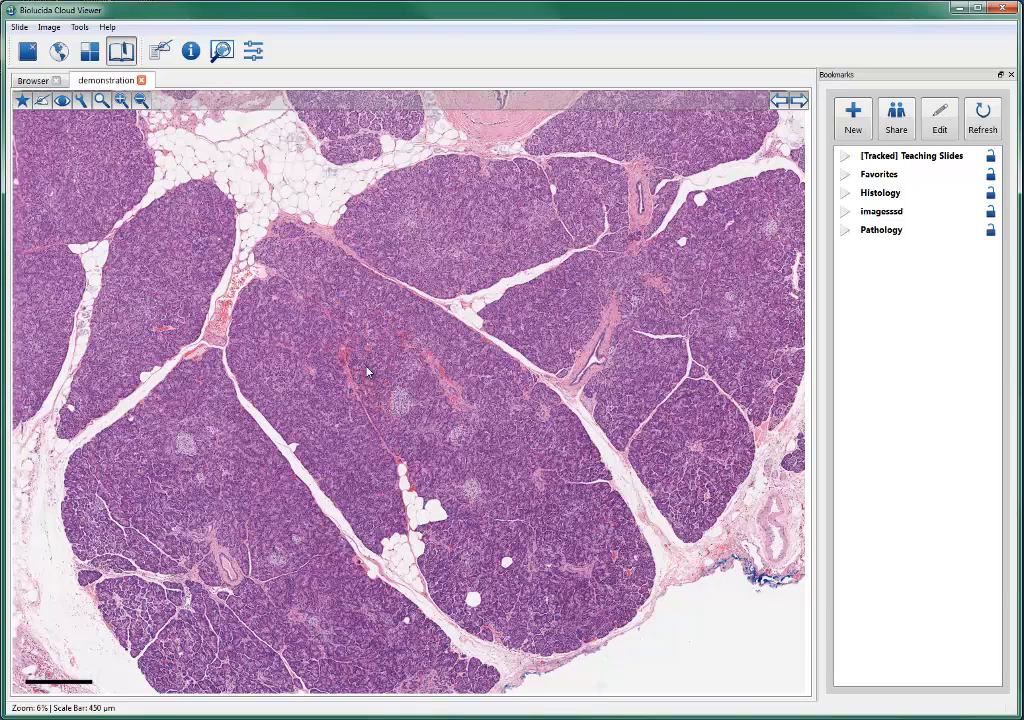
pyautogui.moveTo(367, 370); pyautogui.dragTo(486, 466)
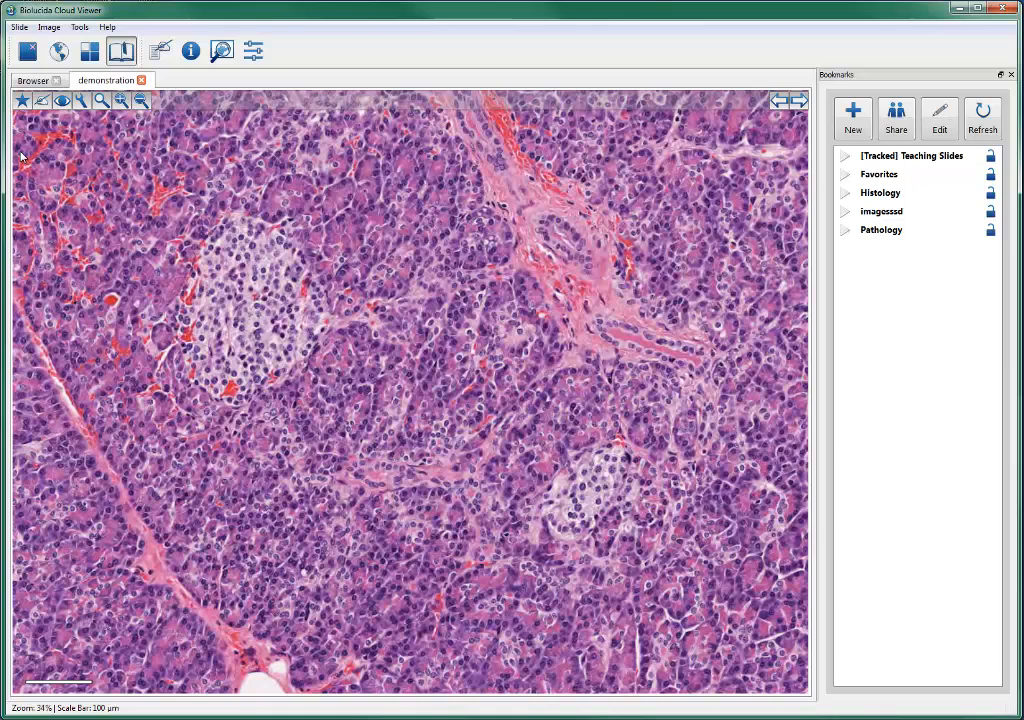
# - Start a new annotation on the slide with the description "Islet of Langerhans"
pyautogui.click(42, 102)
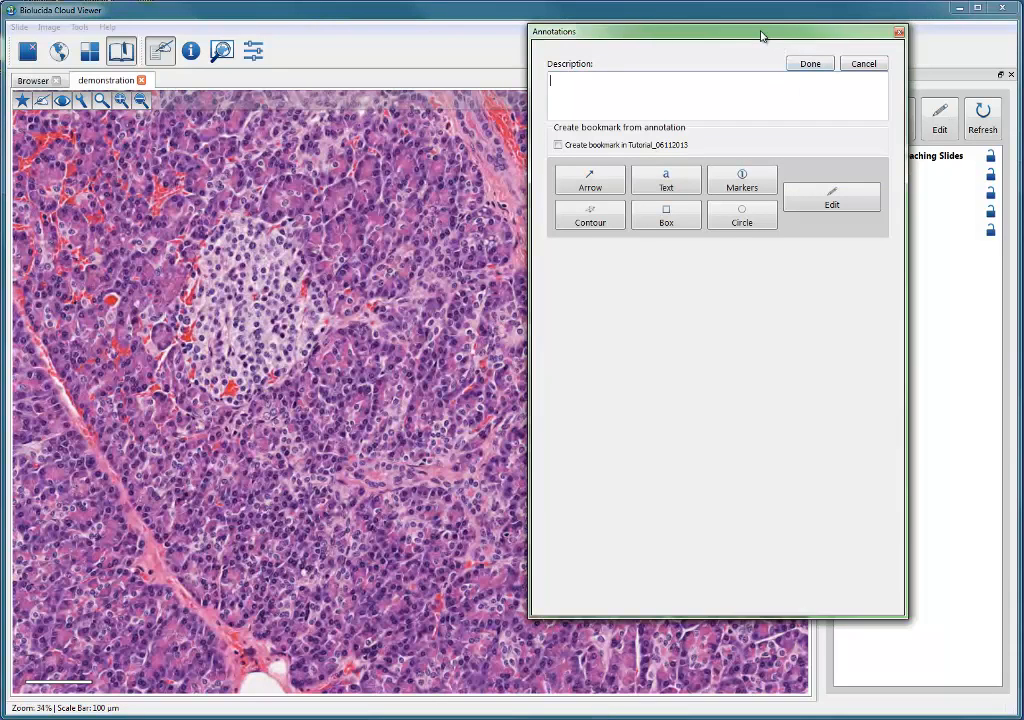
pyautogui.moveTo(761, 32); pyautogui.dragTo(845, 41)
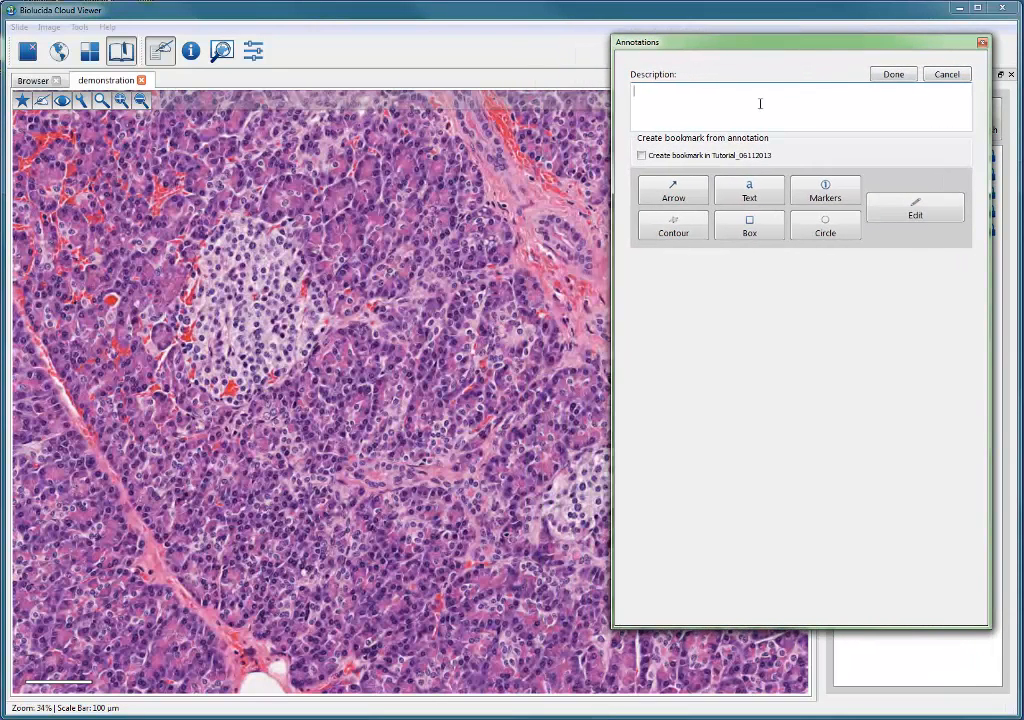
pyautogui.click(753, 192)
pyautogui.write('slet of Langerhans')
# - Draw a yellow arrow pointing at the lower edge of the large pale islet
pyautogui.click(685, 197)
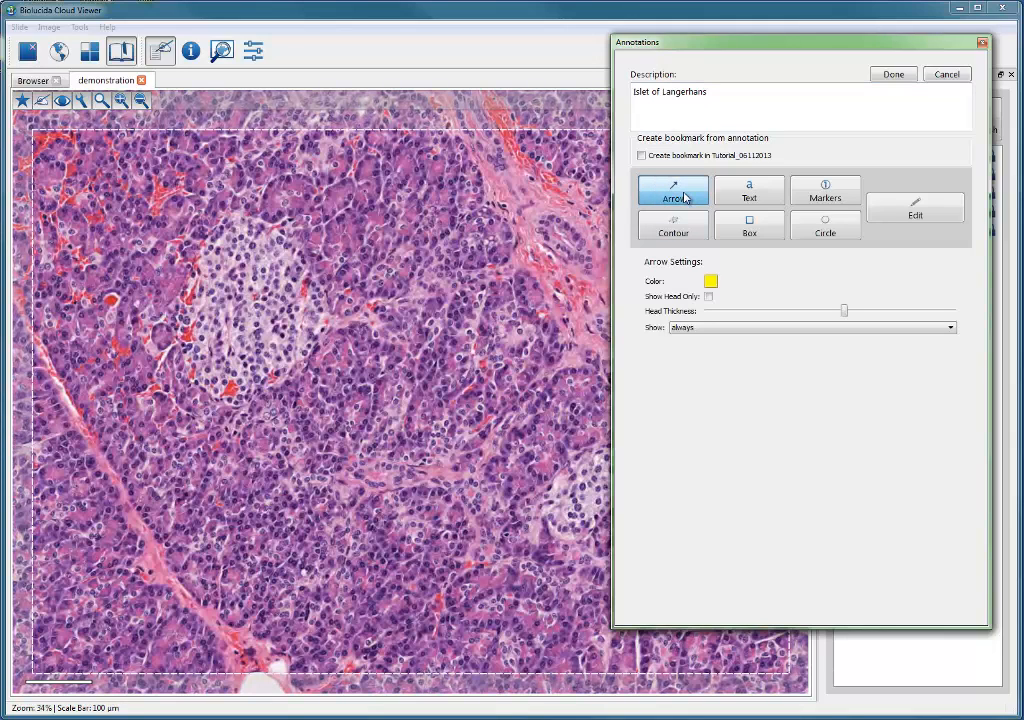
pyautogui.click(710, 283)
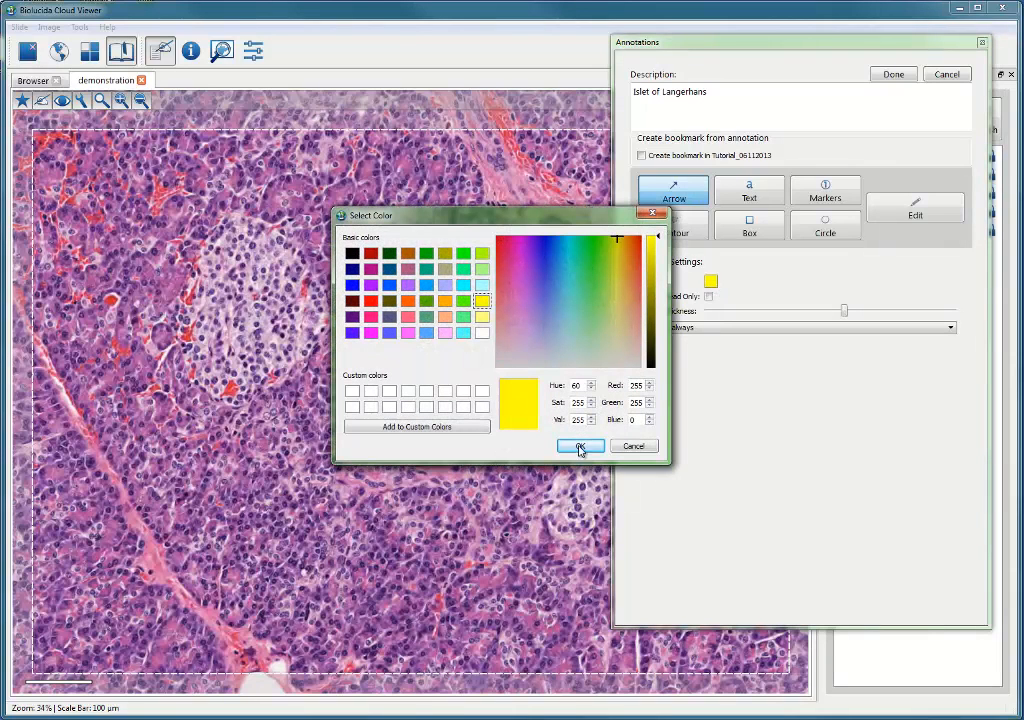
pyautogui.click(584, 442)
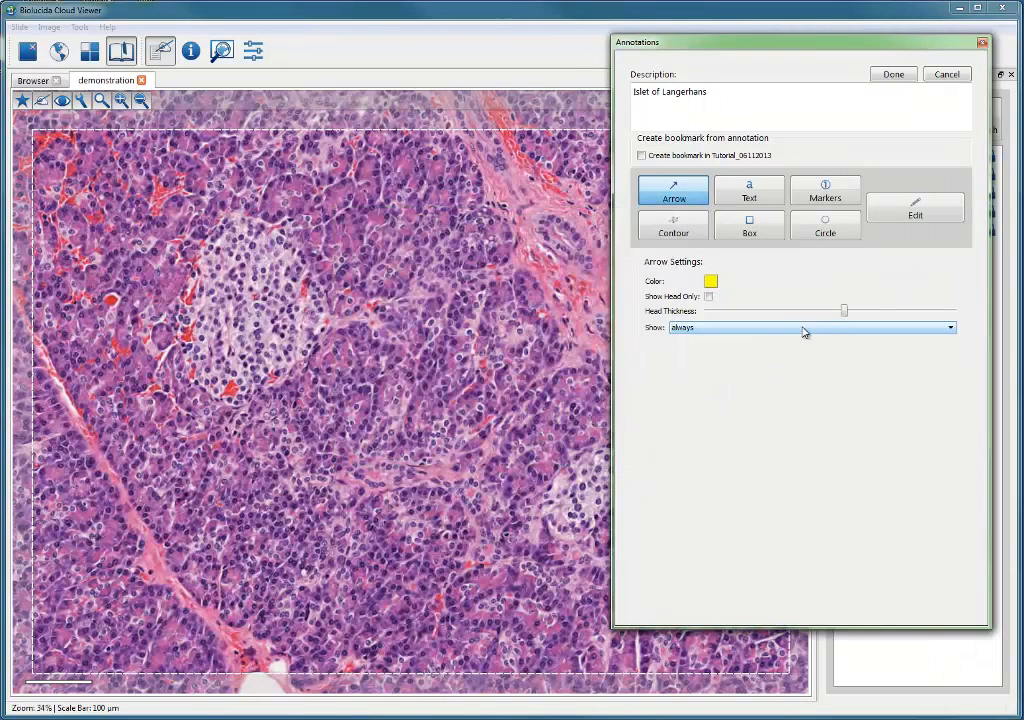
pyautogui.moveTo(318, 352); pyautogui.dragTo(401, 437)
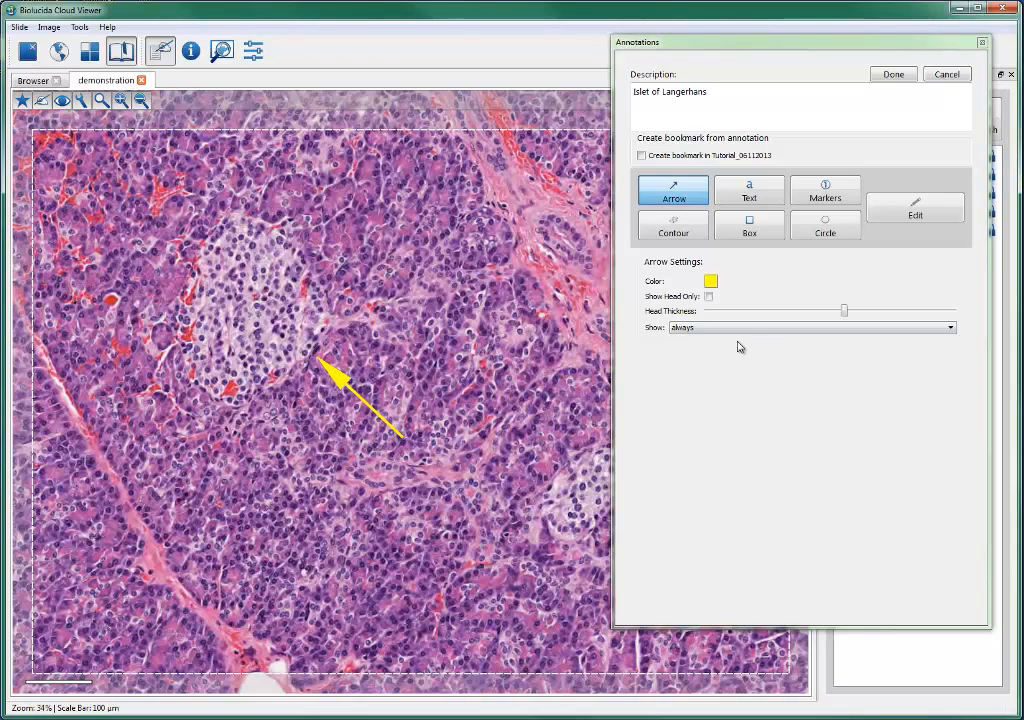
# - Edit the arrow to increase its head thickness, then return to tracing
pyautogui.click(916, 213)
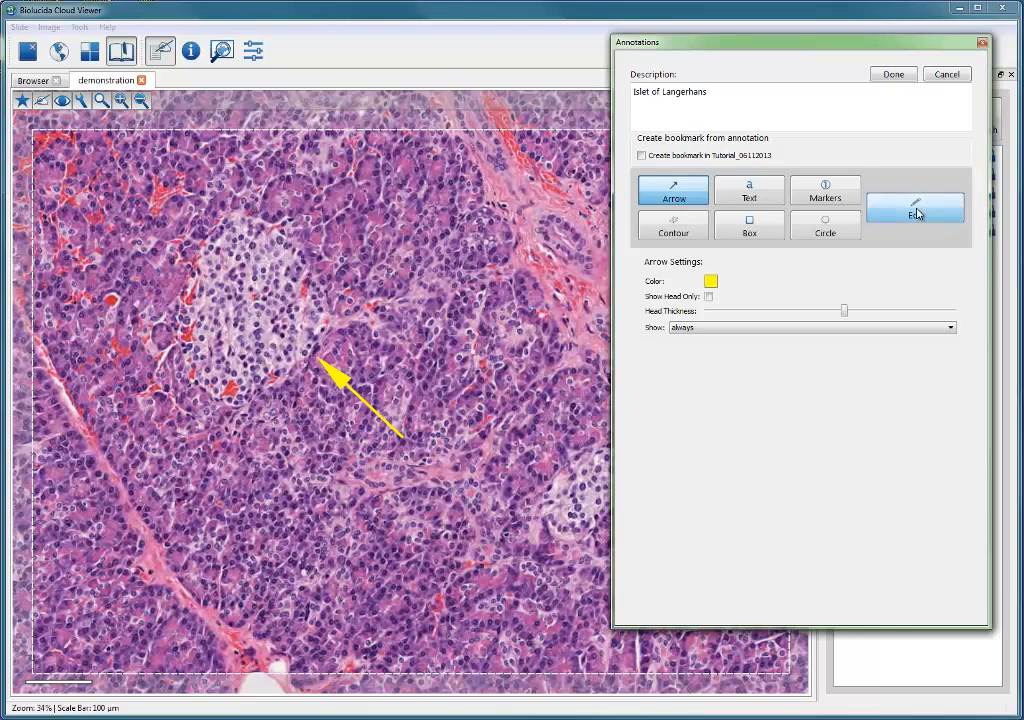
pyautogui.click(340, 377)
pyautogui.moveTo(845, 293); pyautogui.dragTo(900, 299)
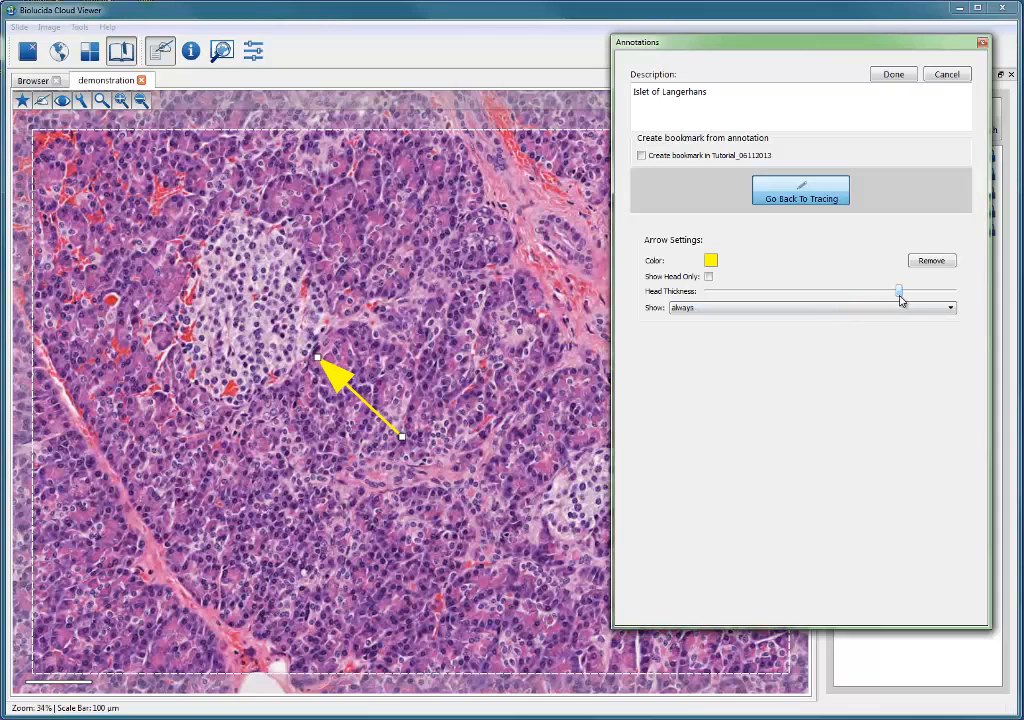
pyautogui.click(809, 199)
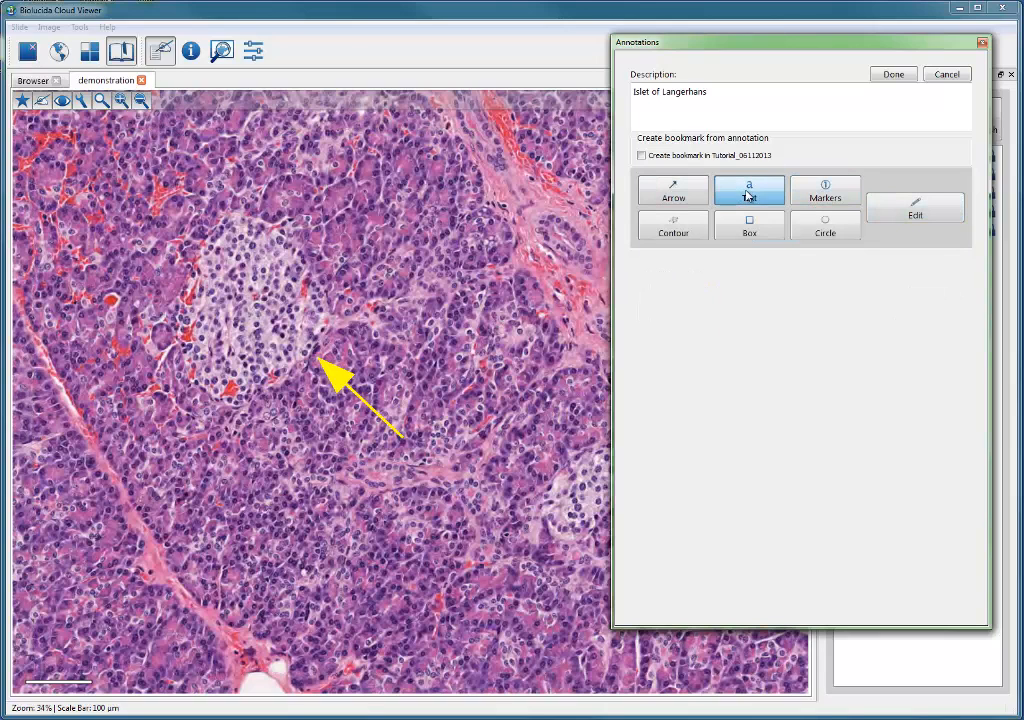
# - Add a yellow text label reading "ISLET OF LANGERHANS" below the arrow's tail
pyautogui.click(752, 193)
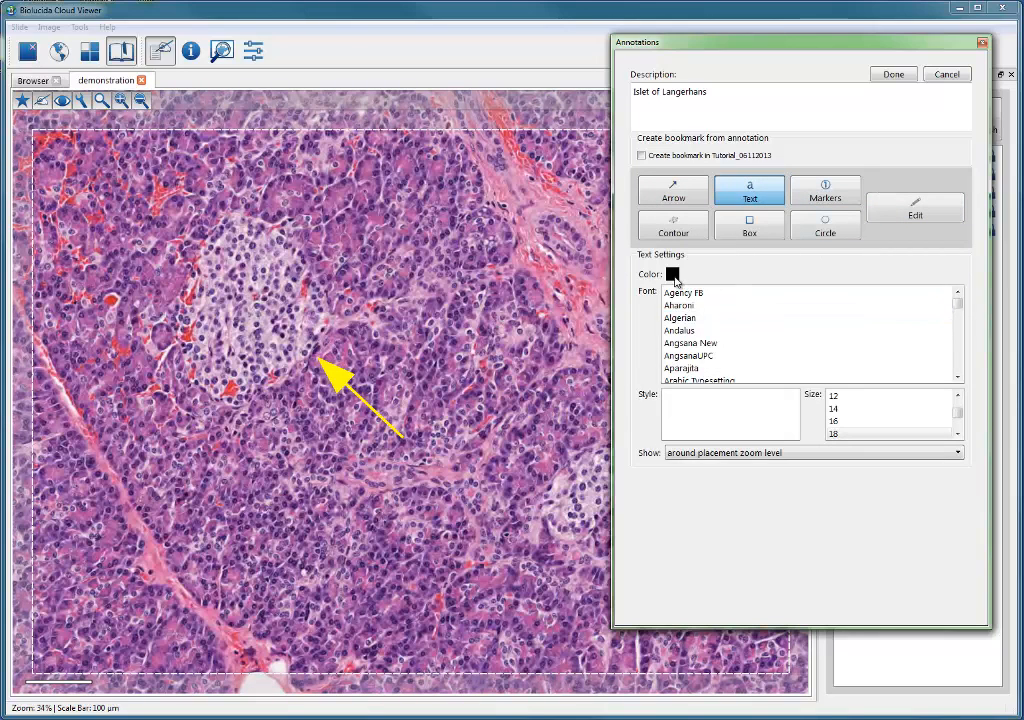
pyautogui.click(673, 276)
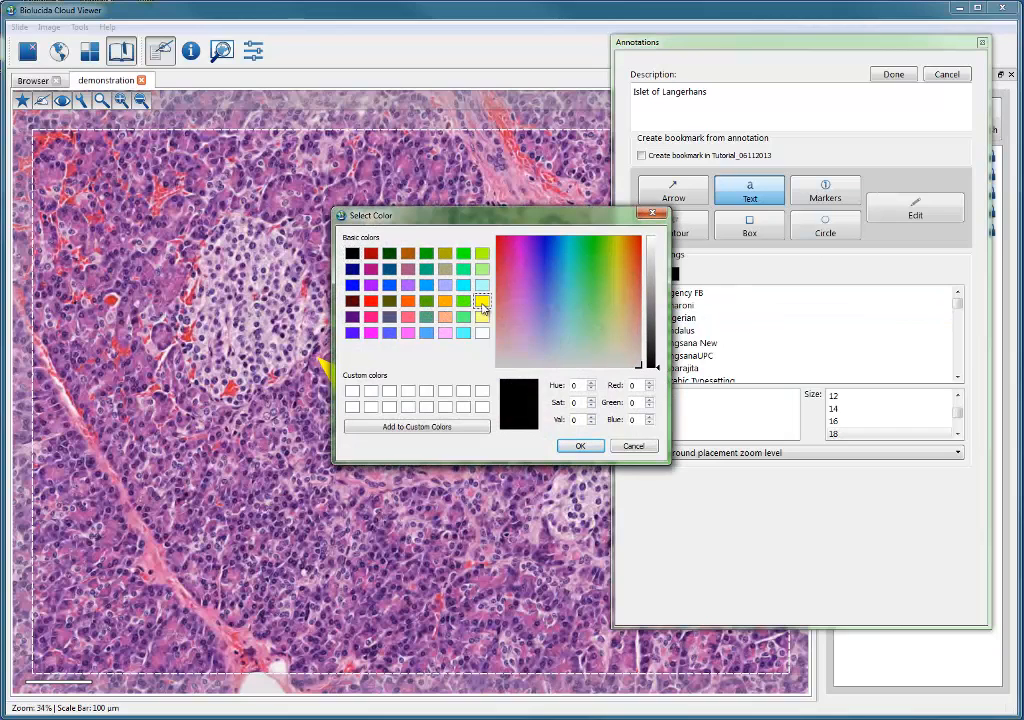
pyautogui.click(481, 304)
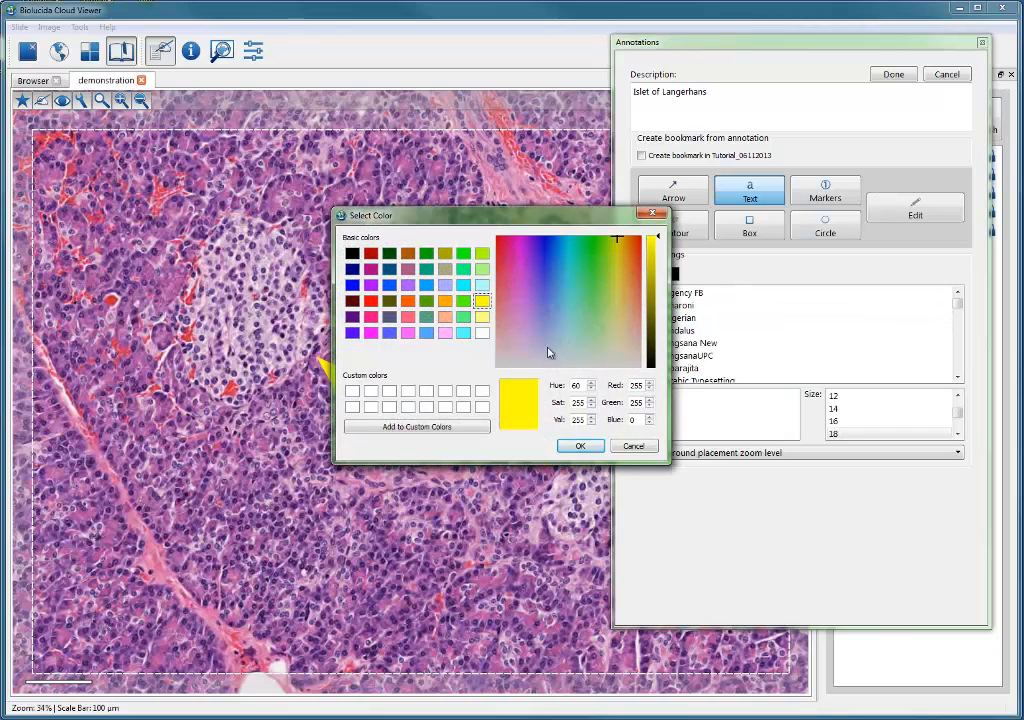
pyautogui.click(582, 447)
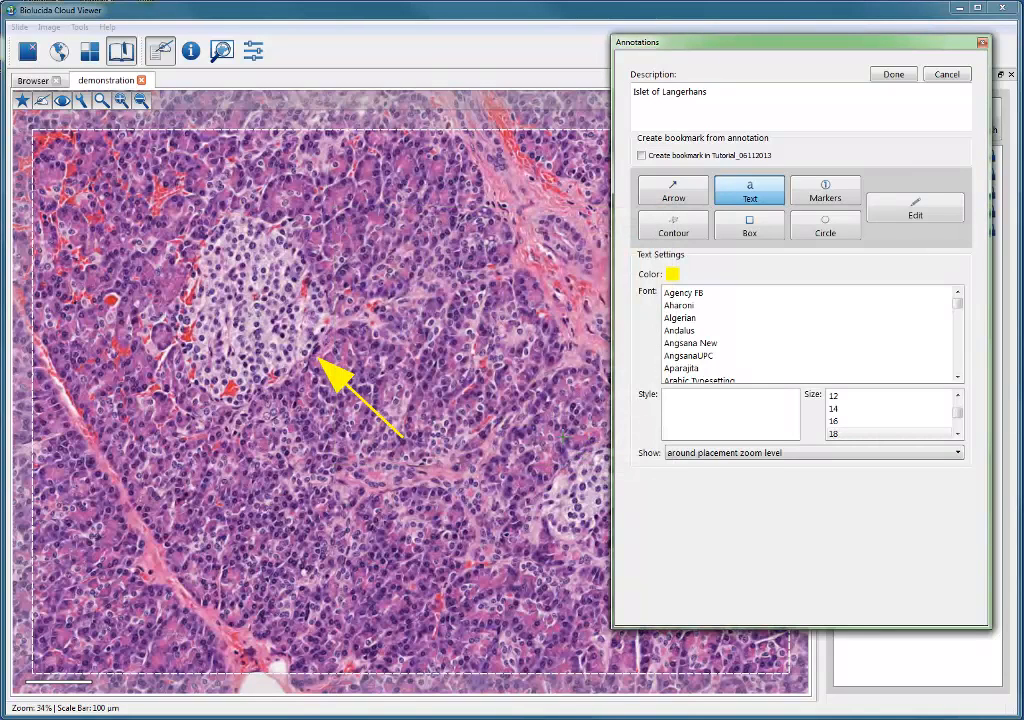
pyautogui.click(330, 474)
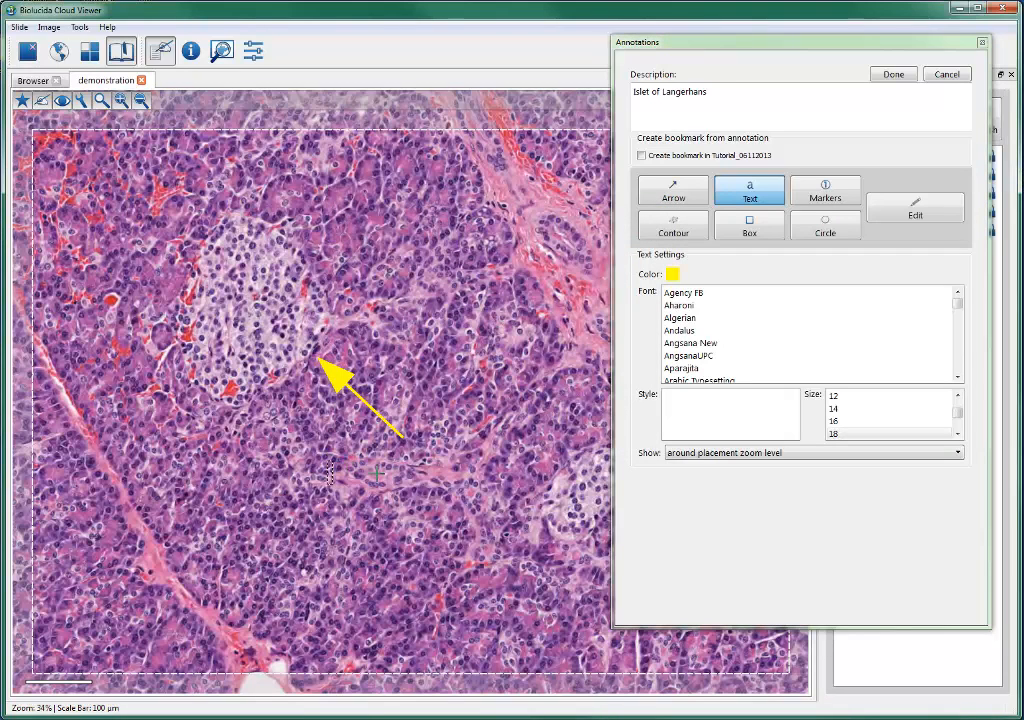
pyautogui.write('ISLET')
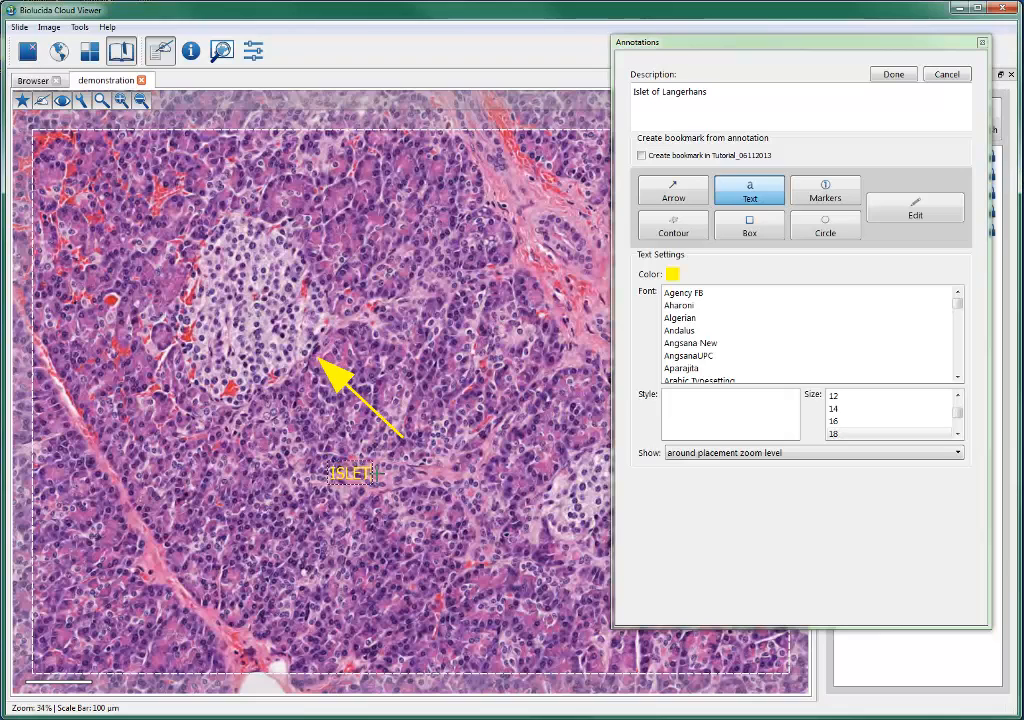
pyautogui.write(' OF LANGERHAND')
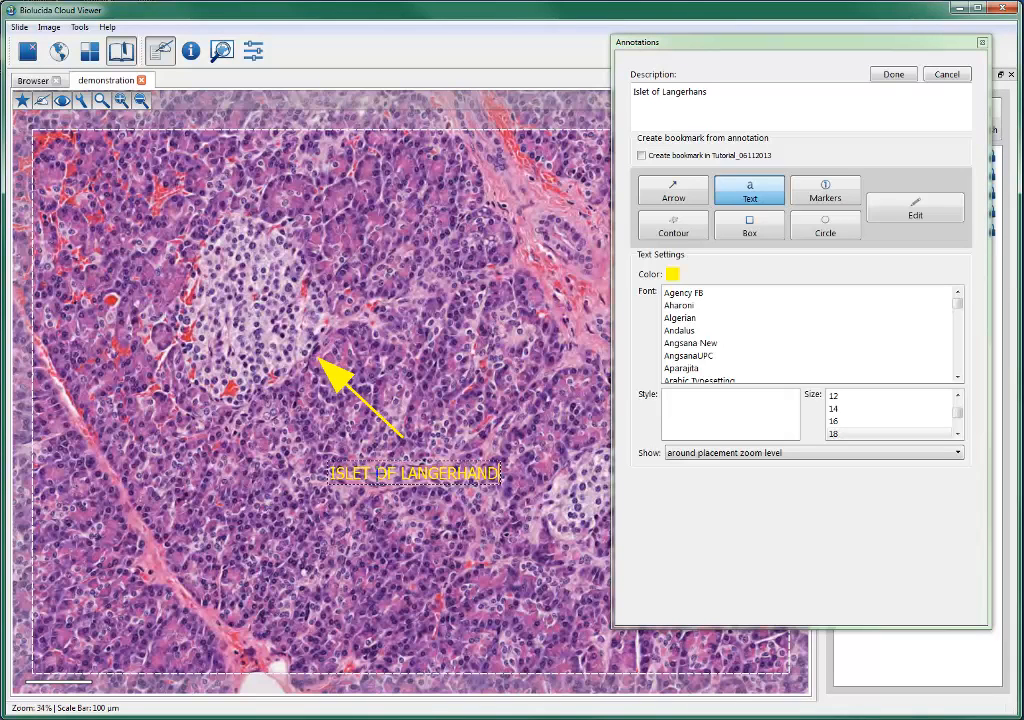
pyautogui.press('BackSpace')
pyautogui.write('S')
# - Move the text label closer to the arrow's tail and change its font to Calibri
pyautogui.click(918, 209)
pyautogui.click(410, 473)
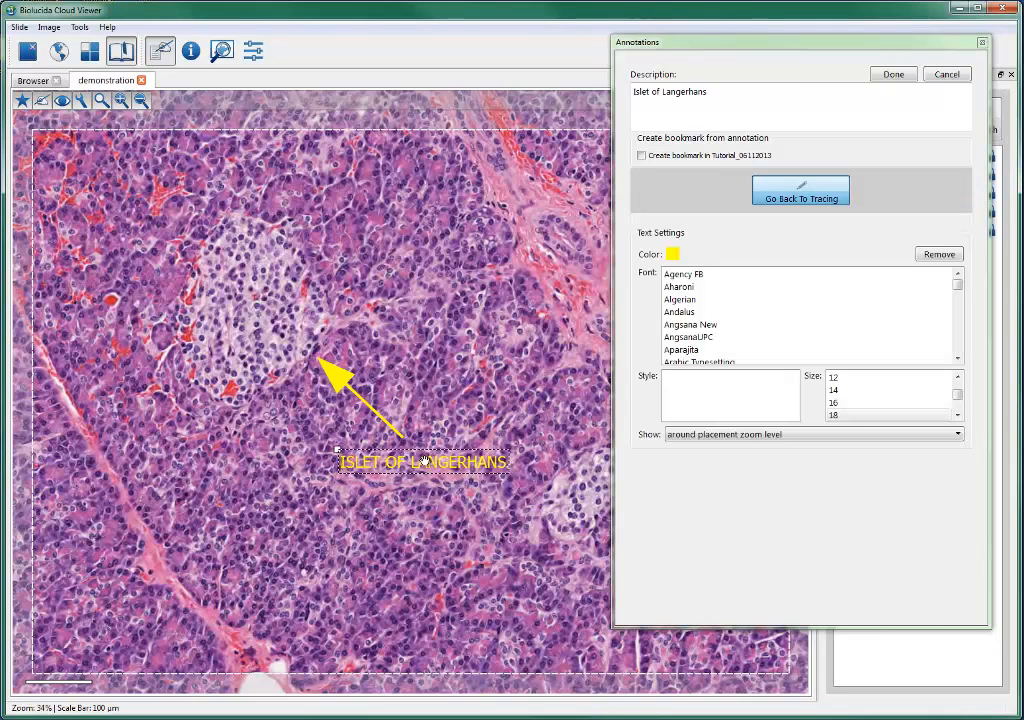
pyautogui.click(681, 312)
pyautogui.click(690, 338)
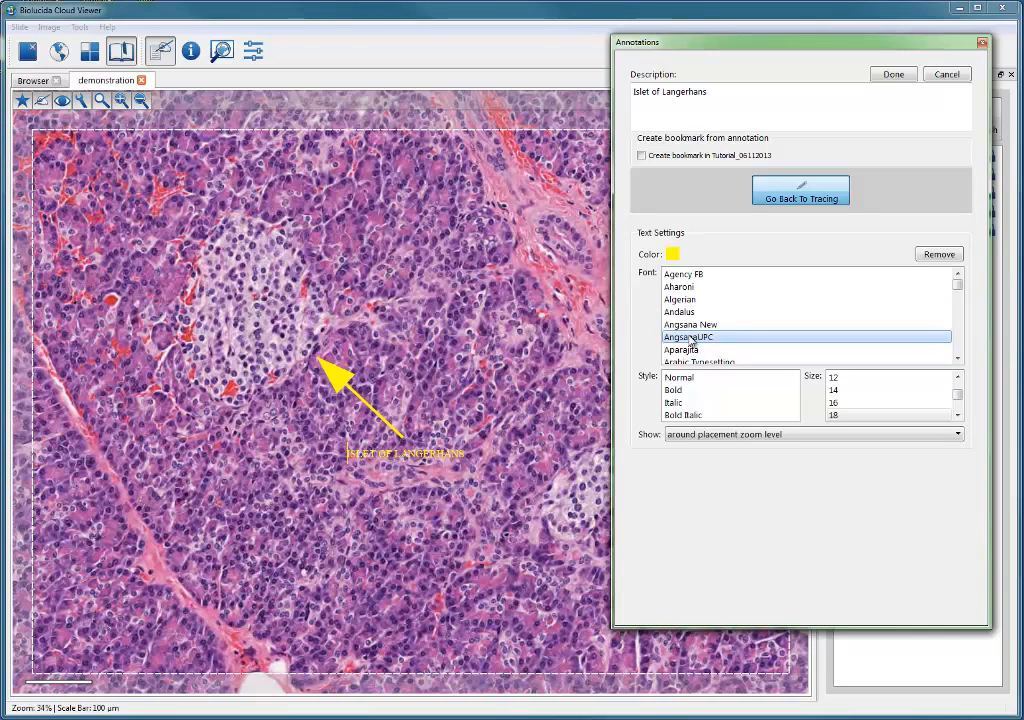
pyautogui.scroll(-3, 690, 342)
pyautogui.click(690, 338)
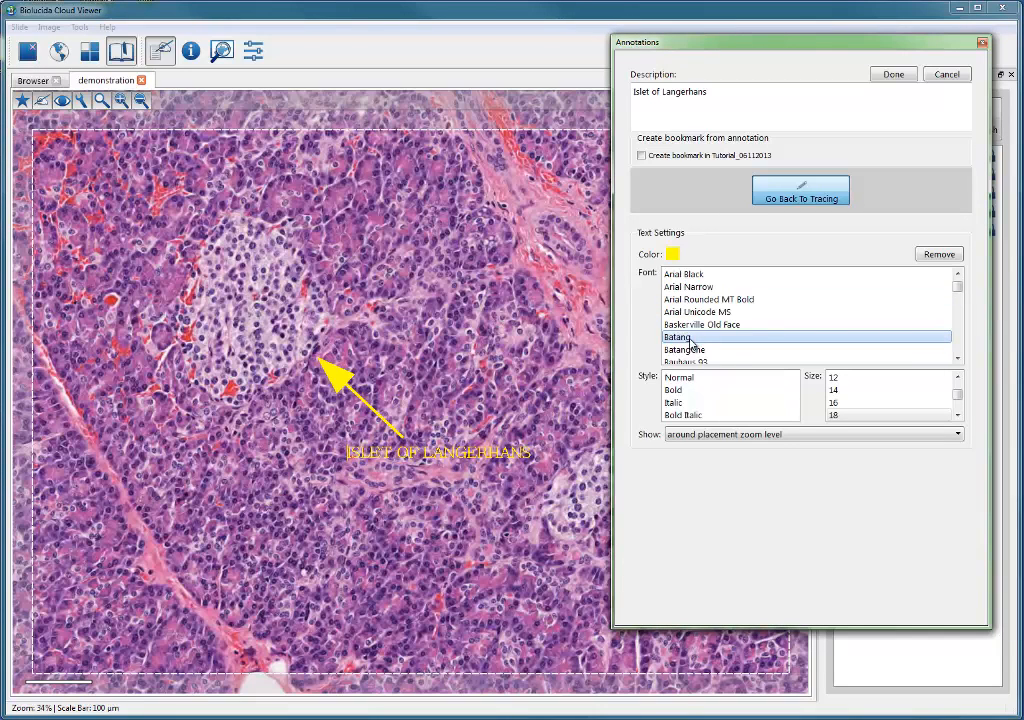
pyautogui.scroll(-1, 690, 342)
pyautogui.click(691, 343)
pyautogui.scroll(-1, 692, 345)
pyautogui.scroll(-4, 691, 345)
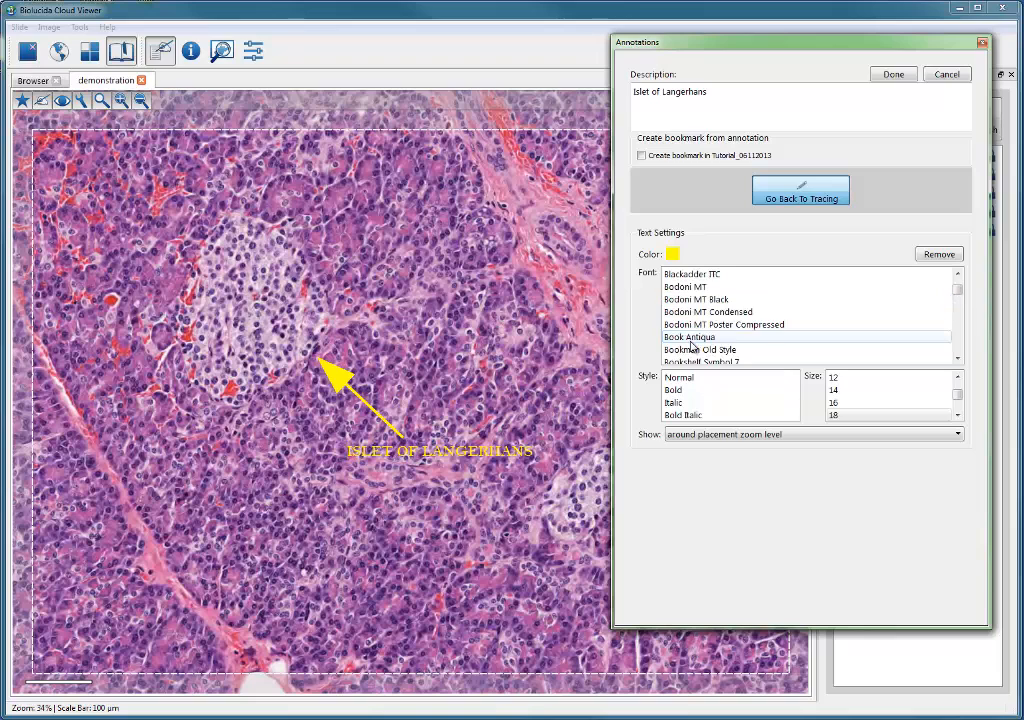
pyautogui.click(691, 342)
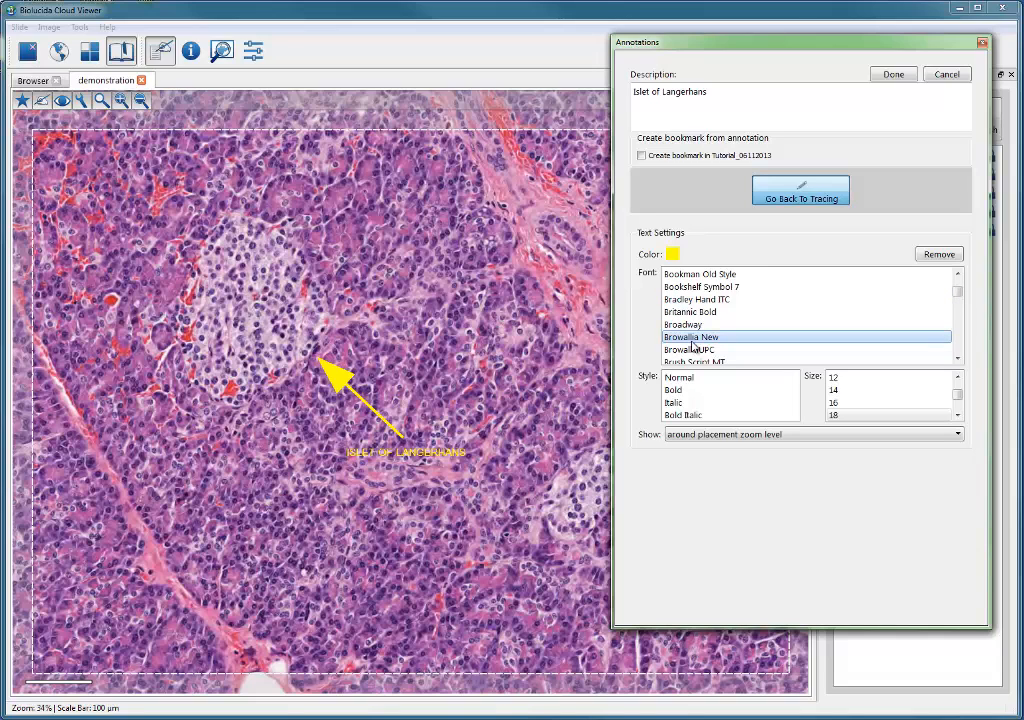
pyautogui.scroll(-1, 693, 343)
pyautogui.click(703, 348)
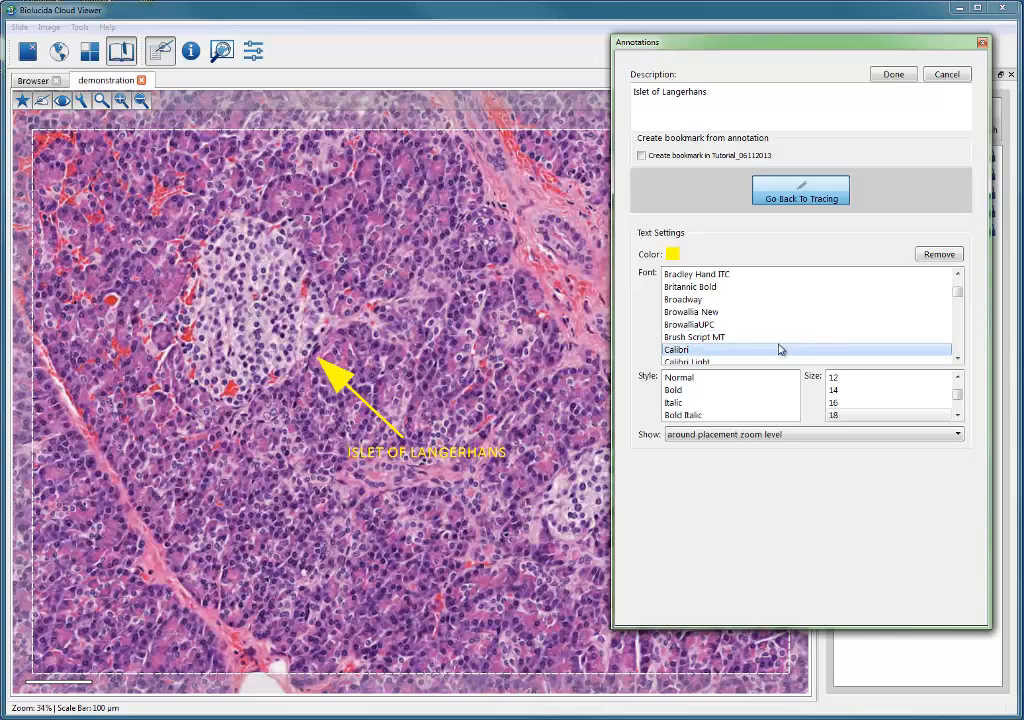
# - Set the label's text size to 24 and reposition it centred under the arrow's tail
pyautogui.click(940, 413)
pyautogui.click(957, 415)
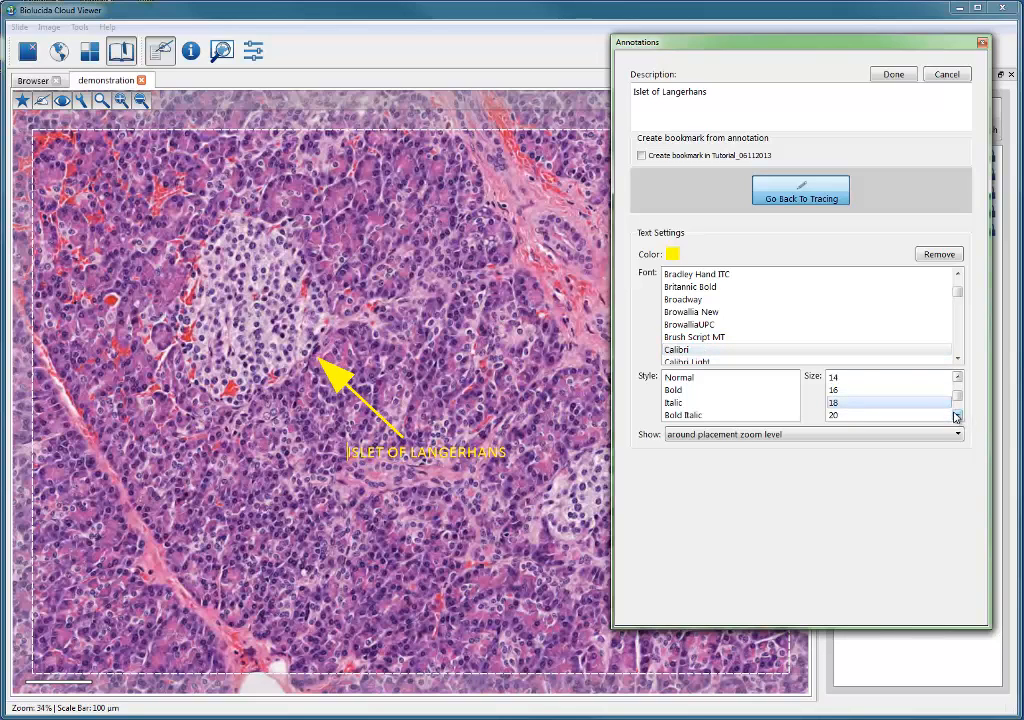
pyautogui.click(864, 415)
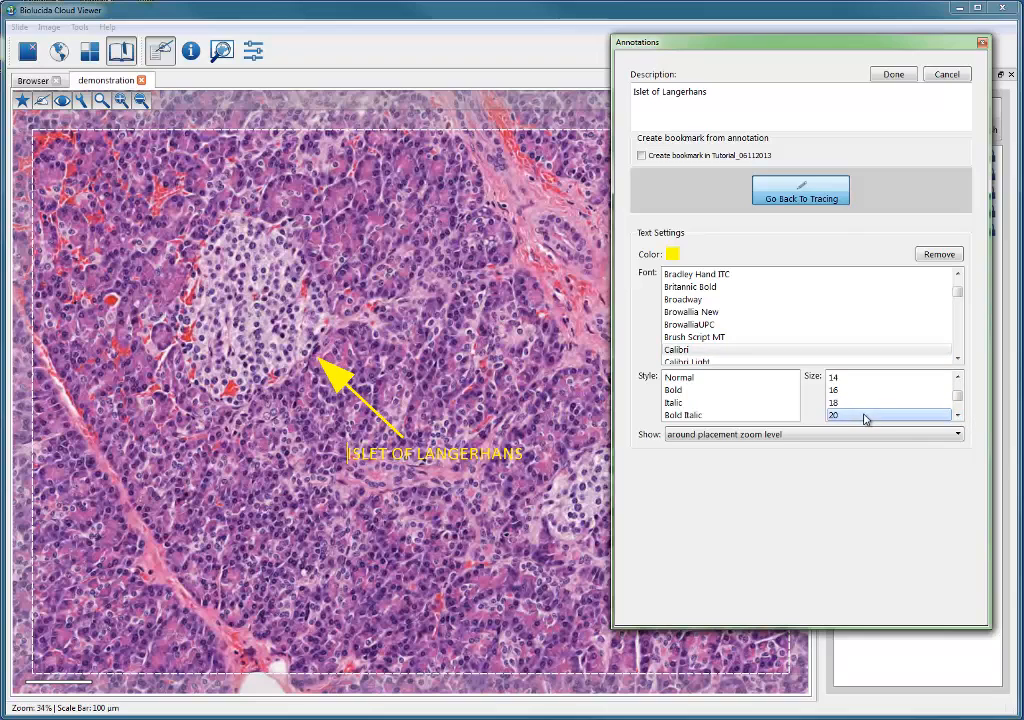
pyautogui.click(957, 415)
pyautogui.click(957, 415)
pyautogui.click(918, 415)
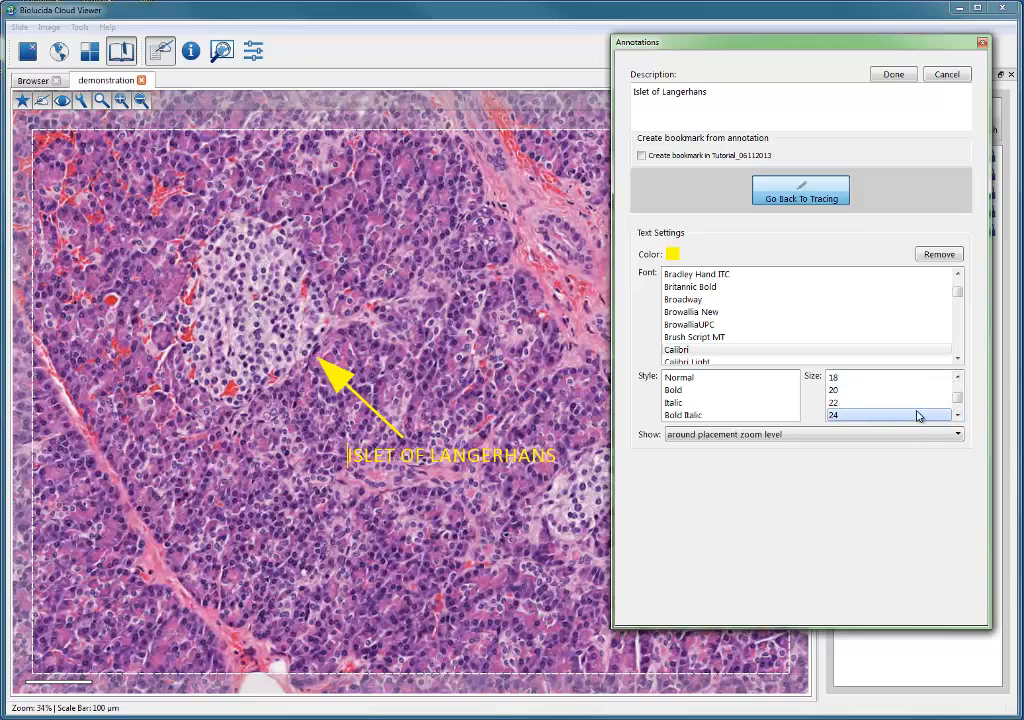
pyautogui.moveTo(495, 455); pyautogui.dragTo(469, 452)
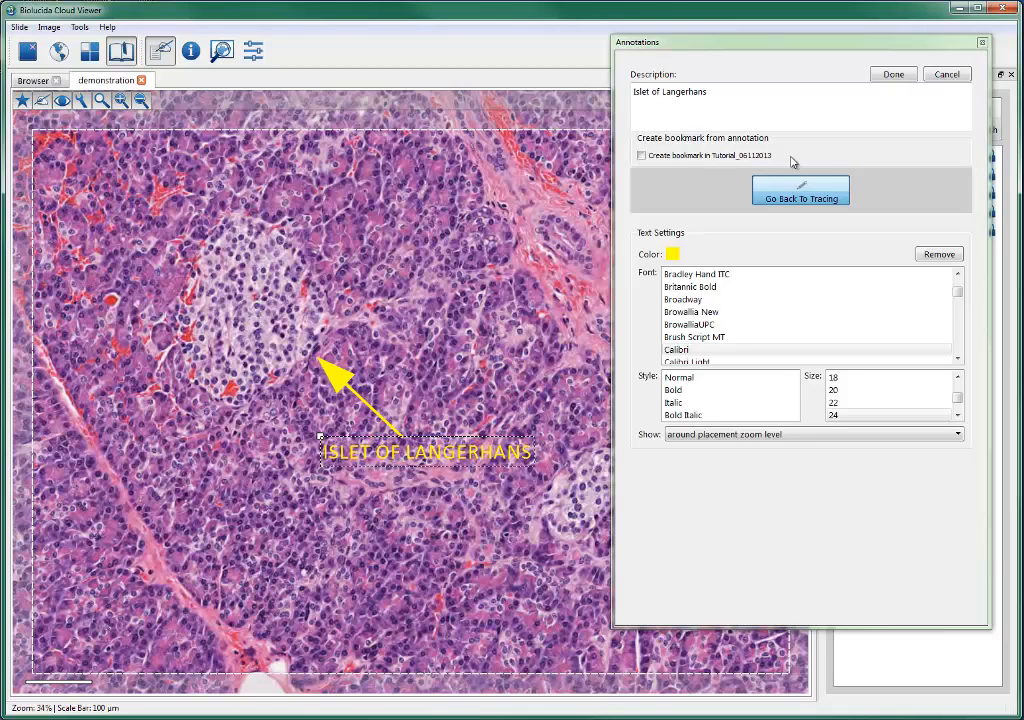
# - Enable creating a bookmark in Tutorial_06112013 from the annotation and save the annotation
pyautogui.click(642, 157)
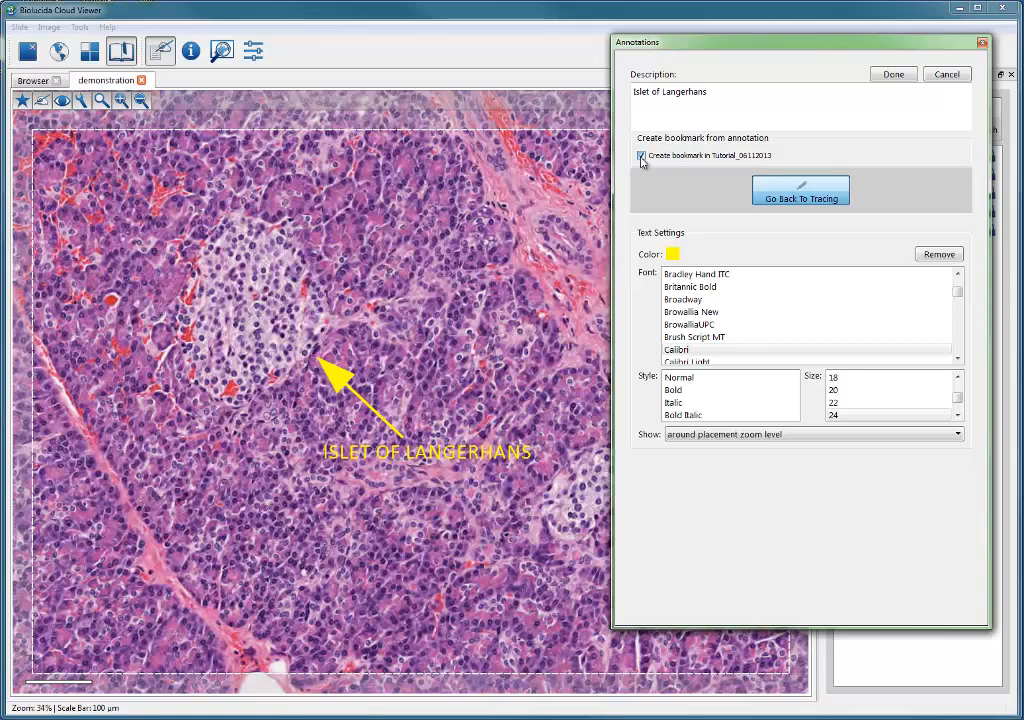
pyautogui.click(641, 157)
pyautogui.click(893, 76)
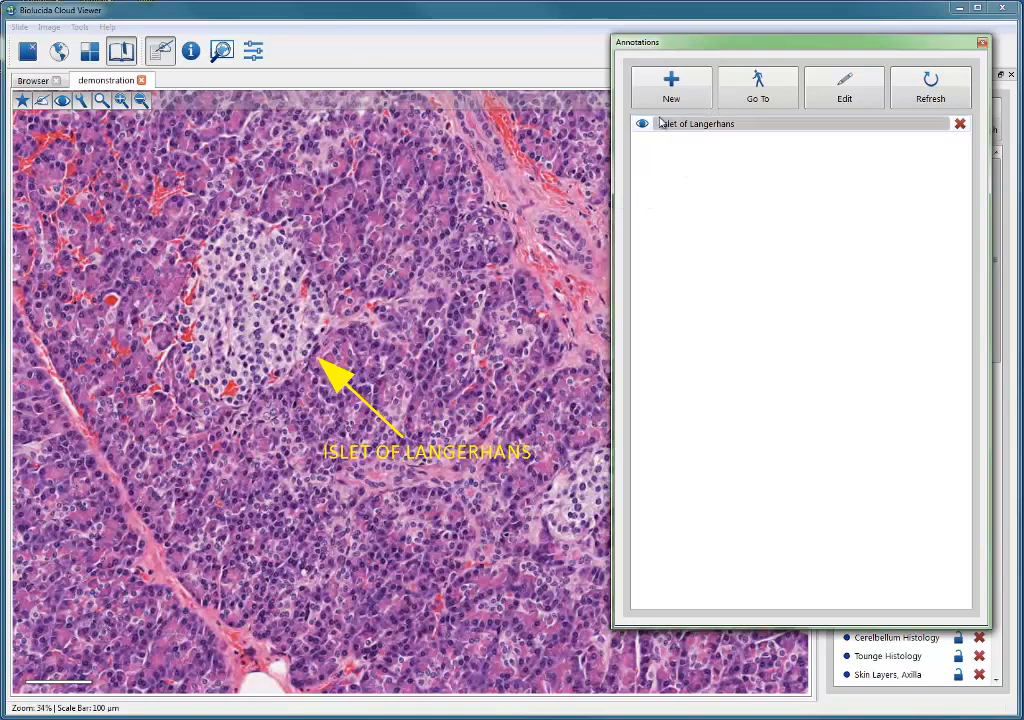
# - Close the annotations window, check the bookmark under Tutorial_06112013, and collapse the Teaching Slides and Tutorial_06112013 bookmark groups
pyautogui.click(982, 45)
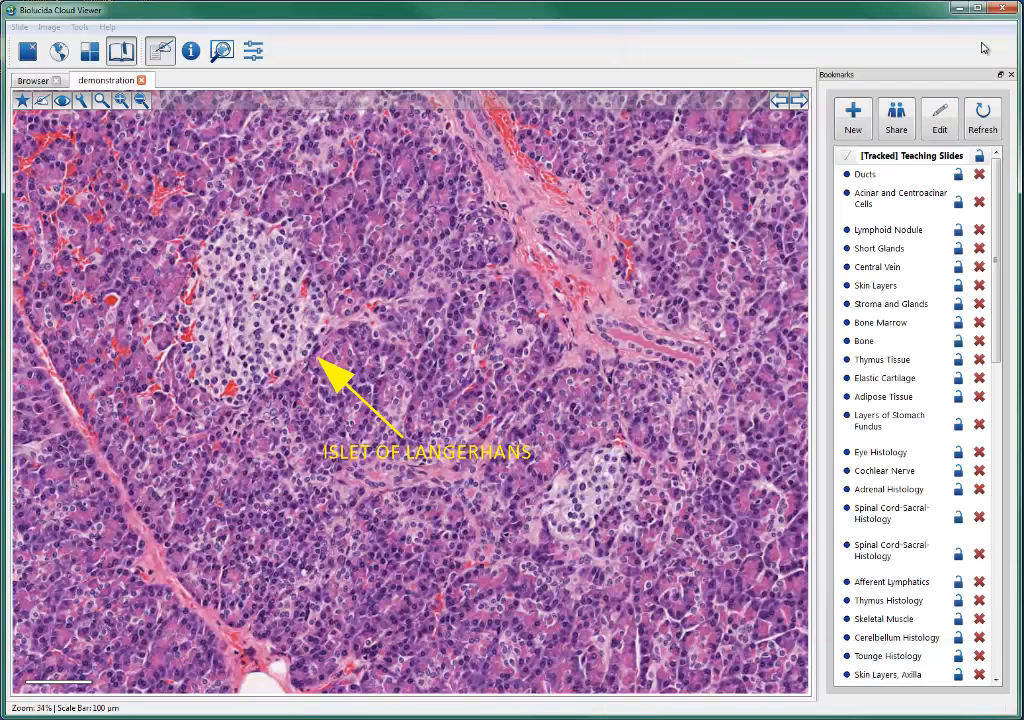
pyautogui.click(844, 157)
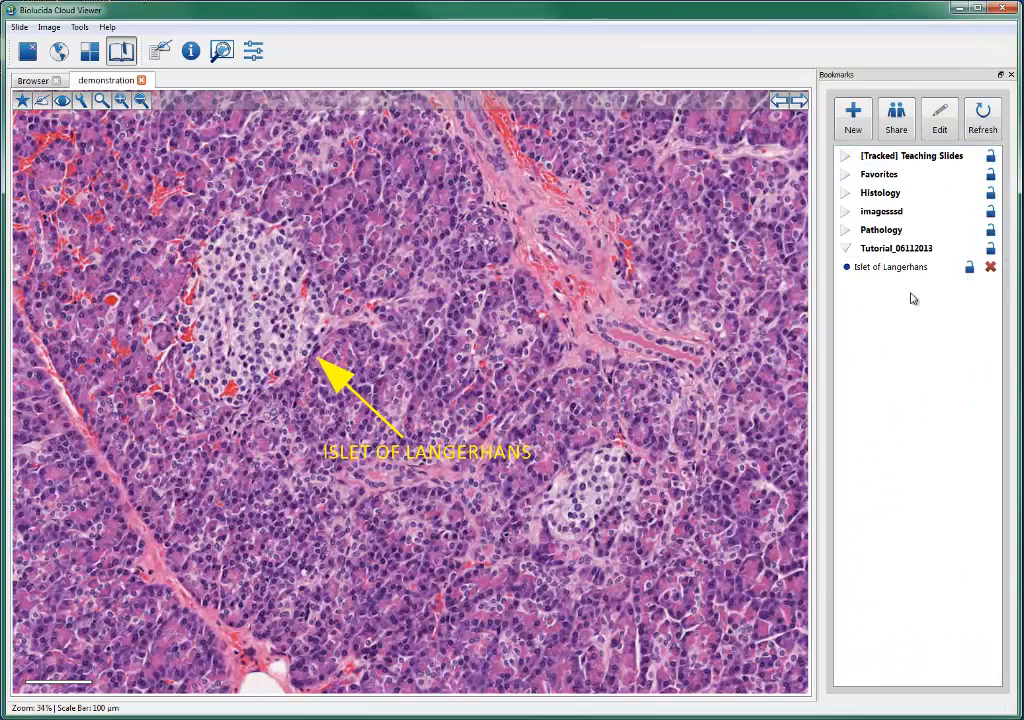
pyautogui.click(845, 250)
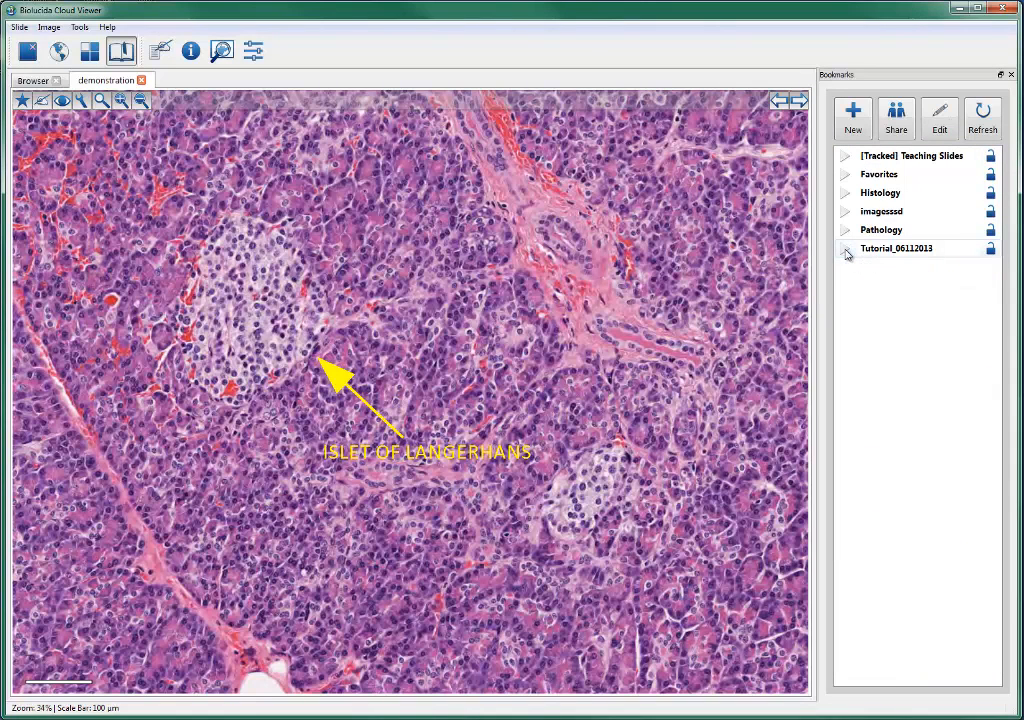
# - Test the Islet of Langerhans bookmark in Tutorial_06112013 by opening it, navigating elsewhere on the slide, and recalling it
pyautogui.click(845, 250)
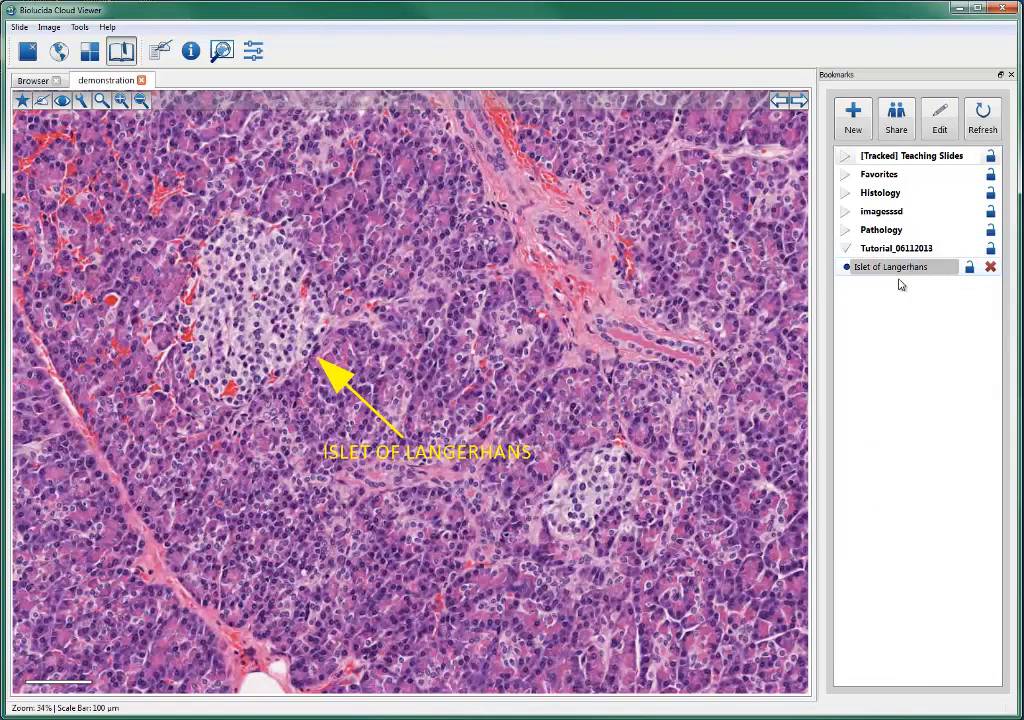
pyautogui.click(890, 269)
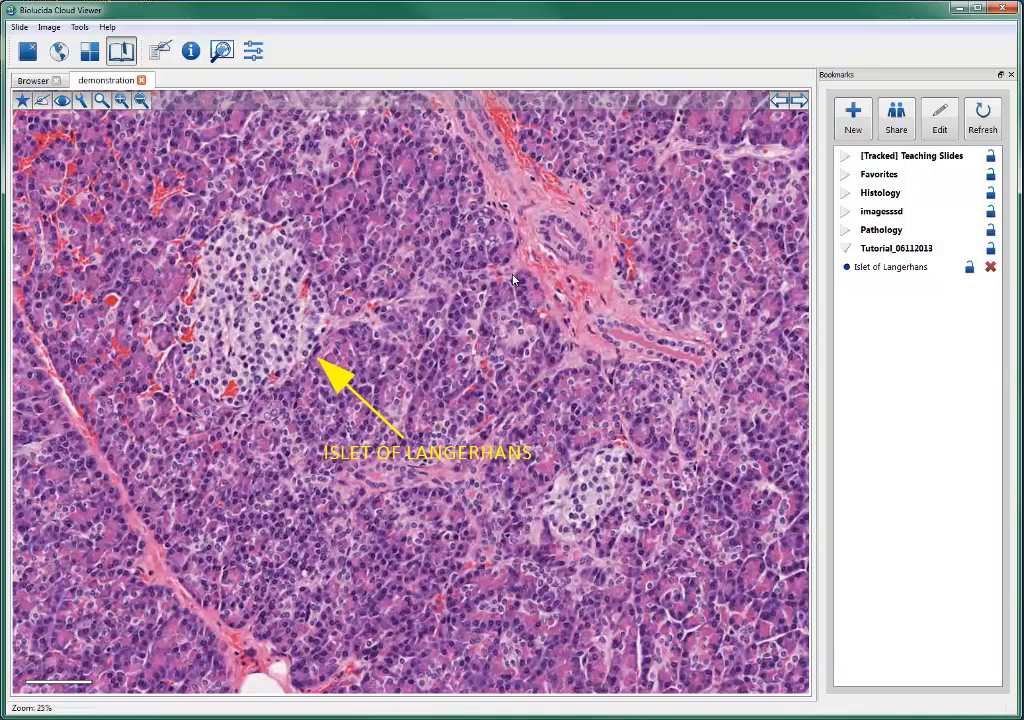
pyautogui.scroll(-3, 529, 283)
pyautogui.scroll(-2, 511, 280)
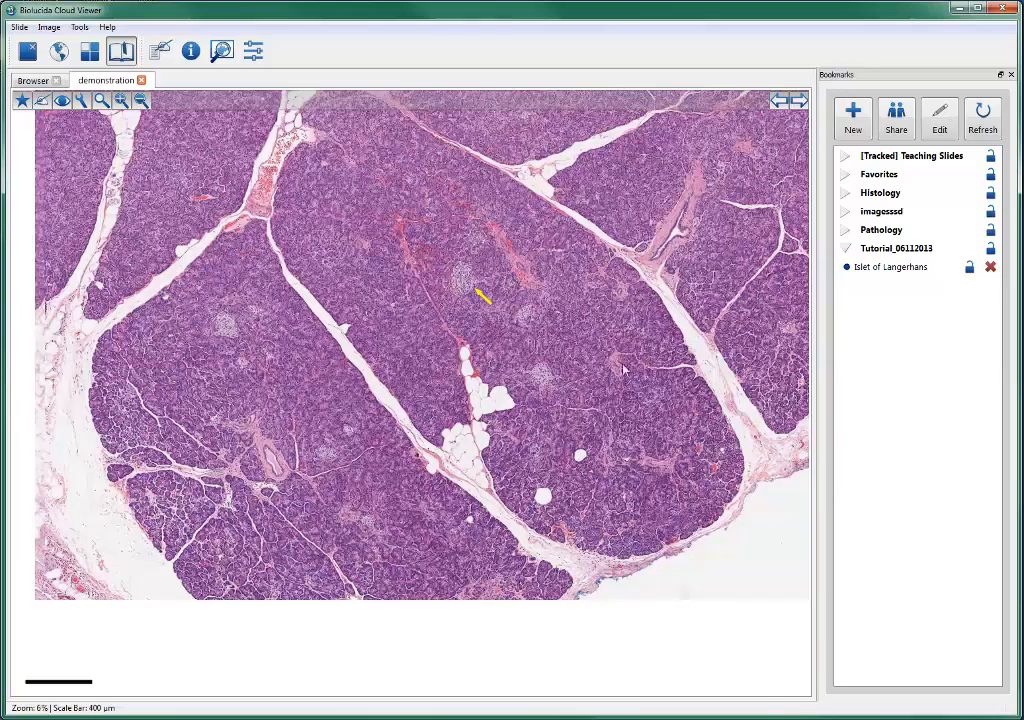
pyautogui.moveTo(739, 252); pyautogui.dragTo(658, 316)
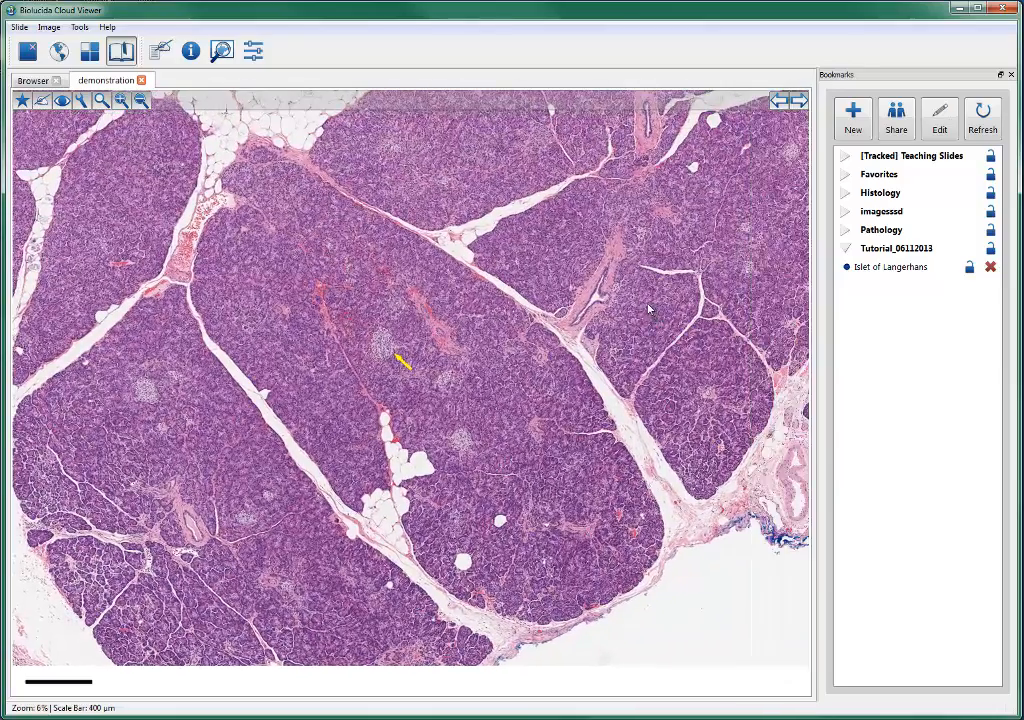
pyautogui.scroll(8, 700, 307)
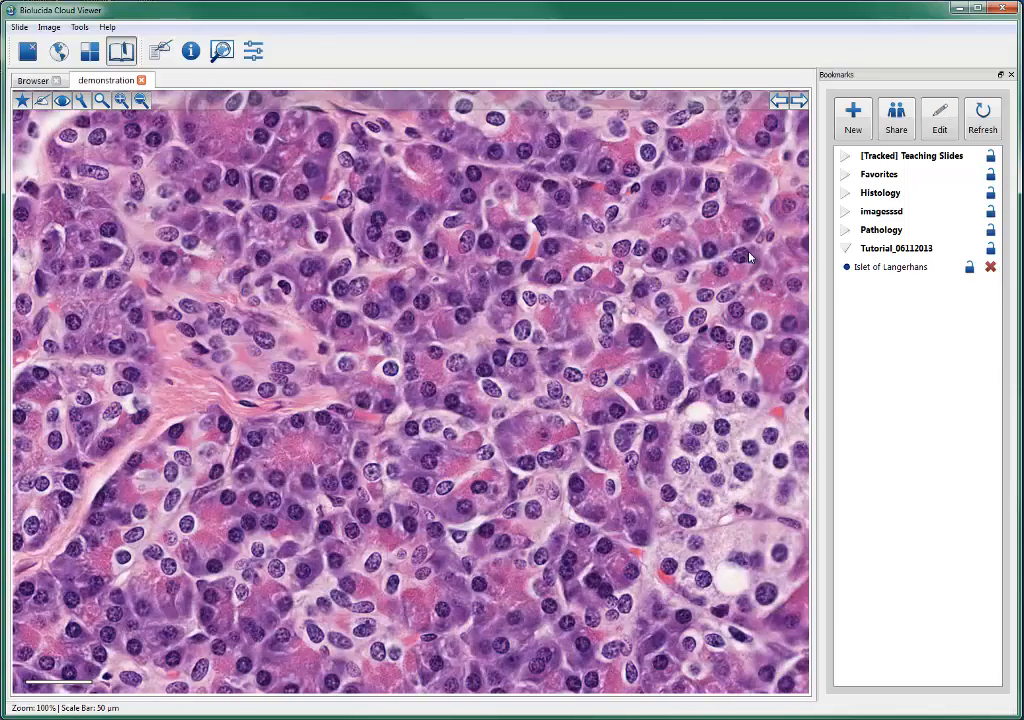
pyautogui.click(875, 268)
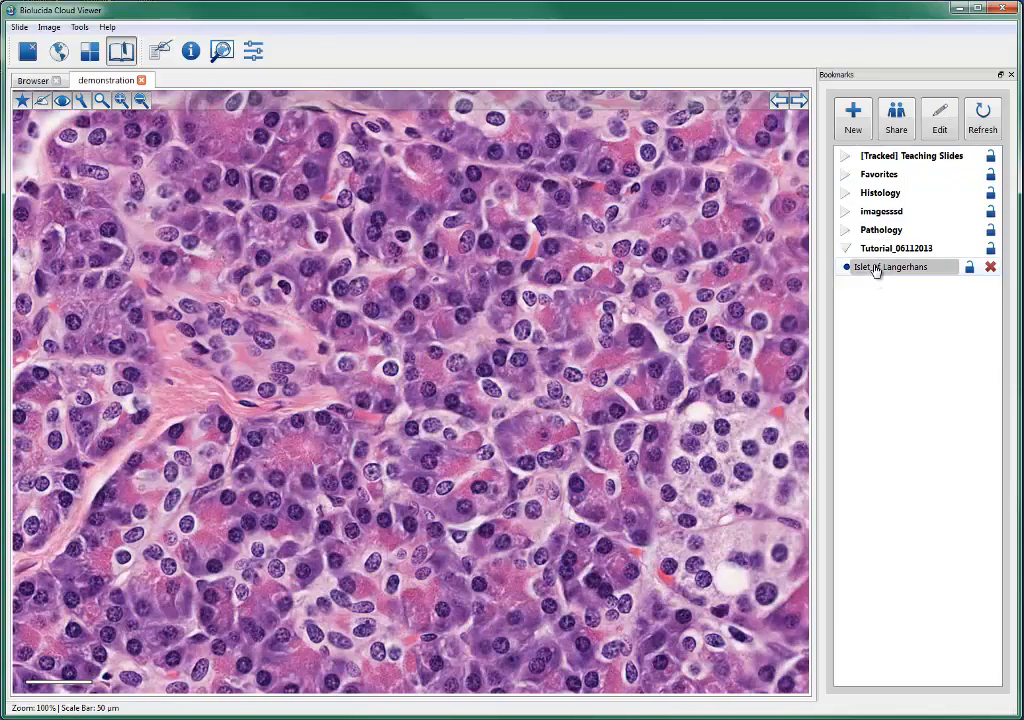
pyautogui.click(875, 268)
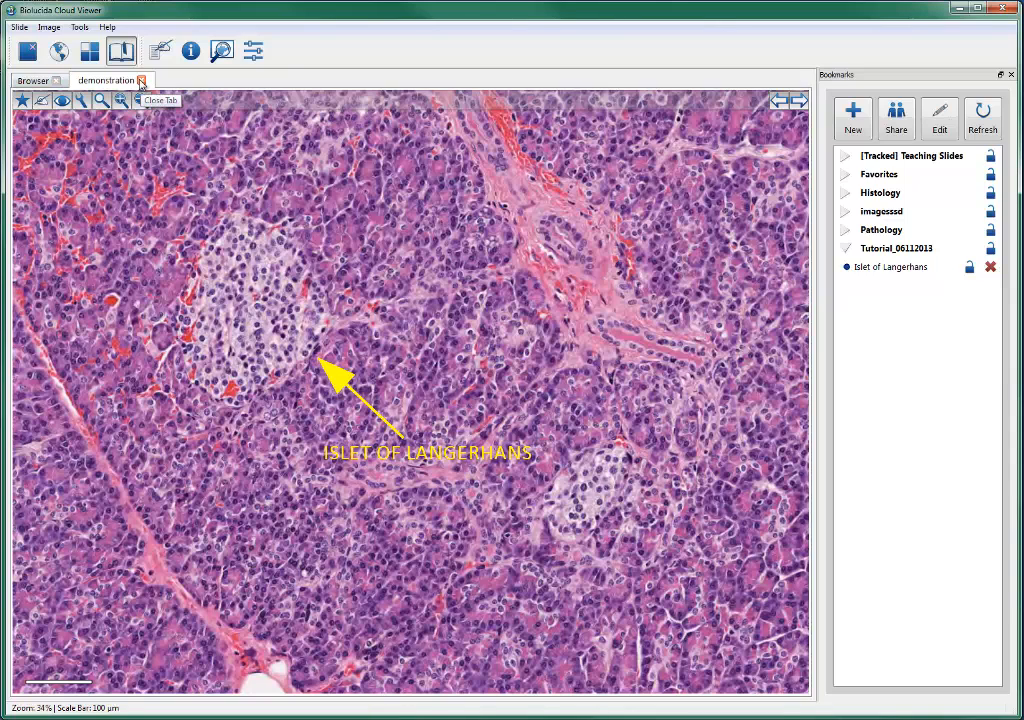
# - Close the islet slide and open the renal cell carcinoma slide from the Tutorial_06112013 collection
pyautogui.click(40, 84)
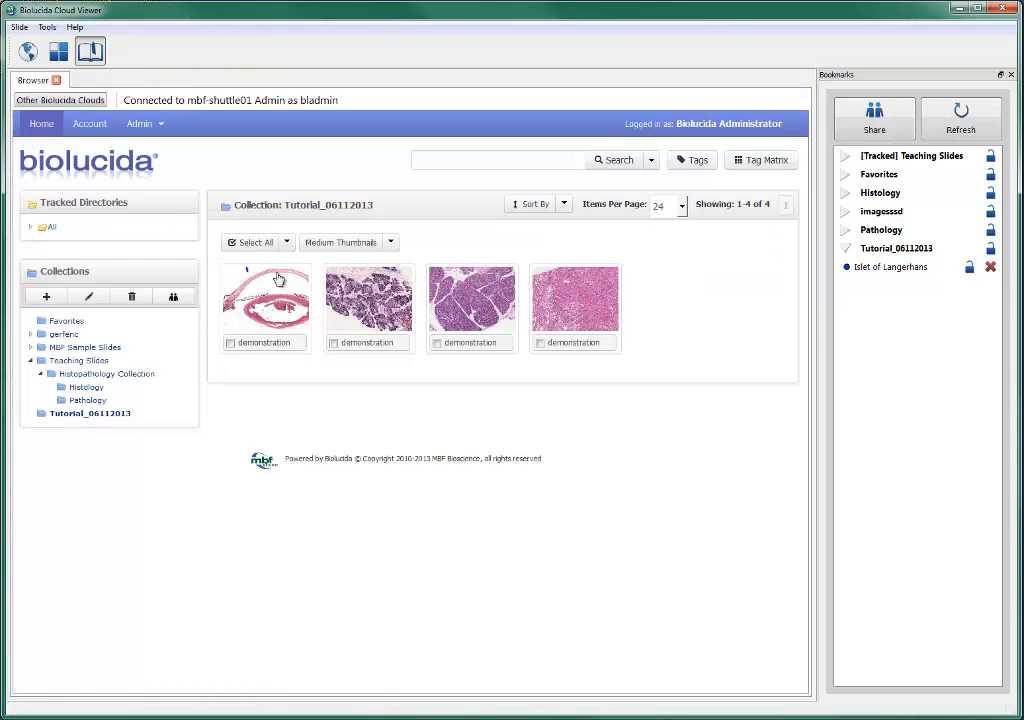
pyautogui.moveTo(581, 335)
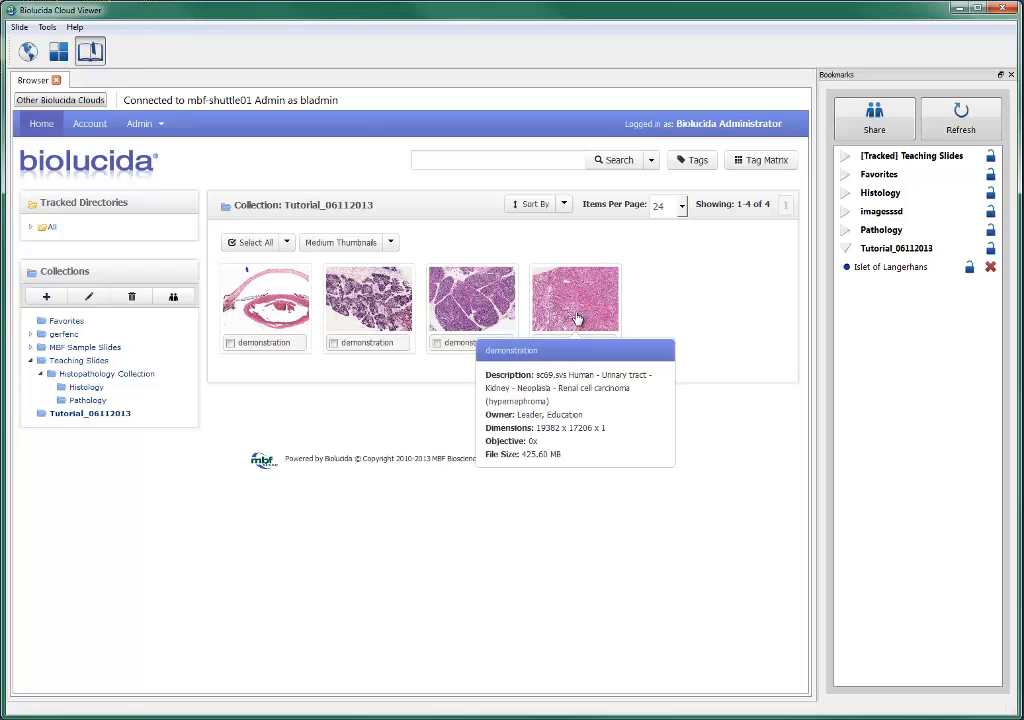
pyautogui.doubleClick(577, 319)
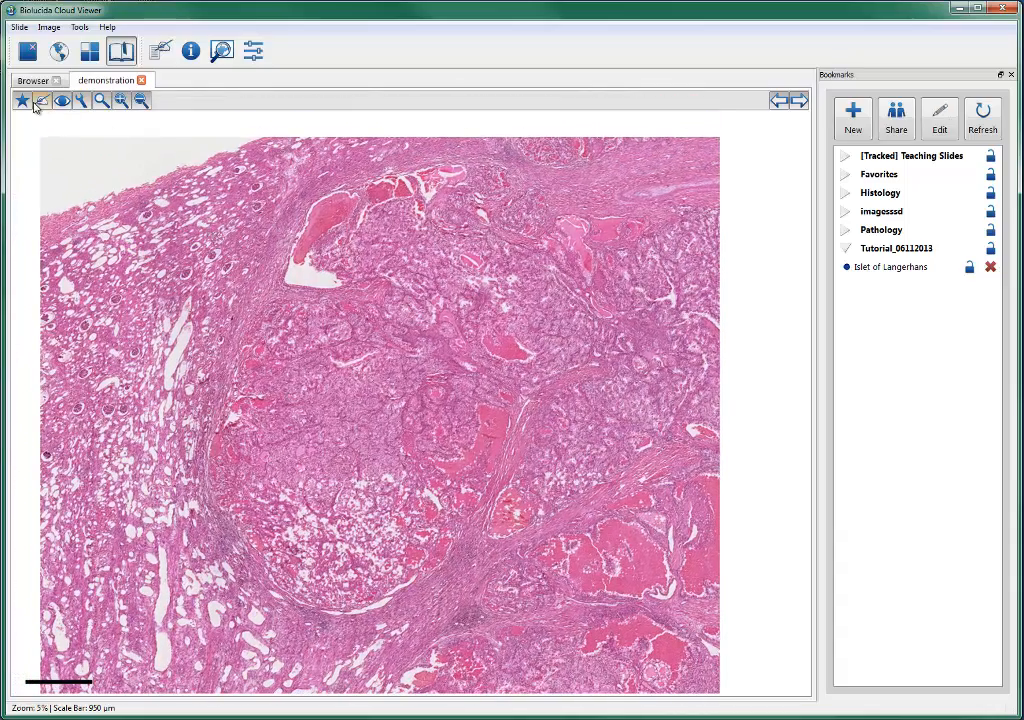
# - Start a box annotation on the tumor region and set the box's line color to white
pyautogui.click(102, 101)
pyautogui.click(102, 119)
pyautogui.moveTo(141, 164); pyautogui.dragTo(610, 659)
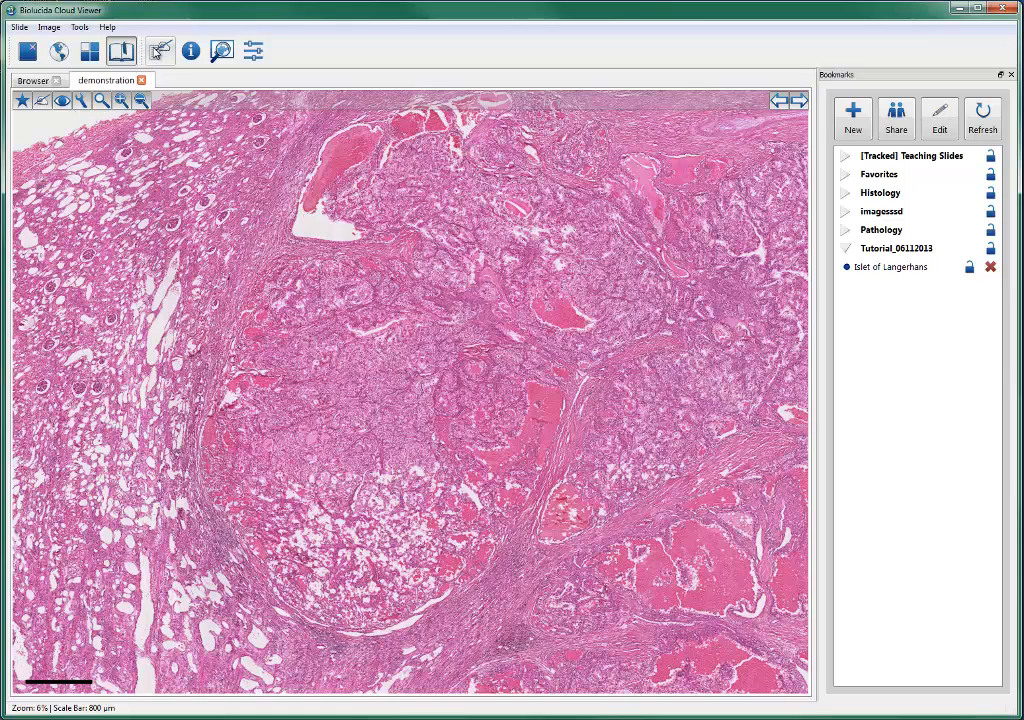
pyautogui.click(42, 103)
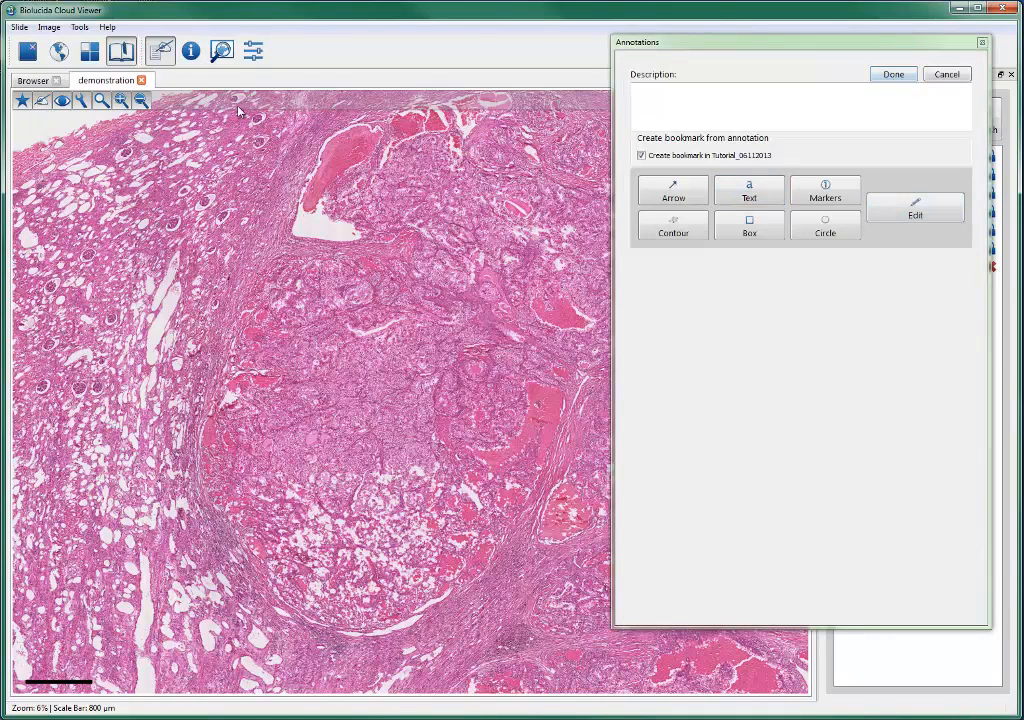
pyautogui.click(741, 232)
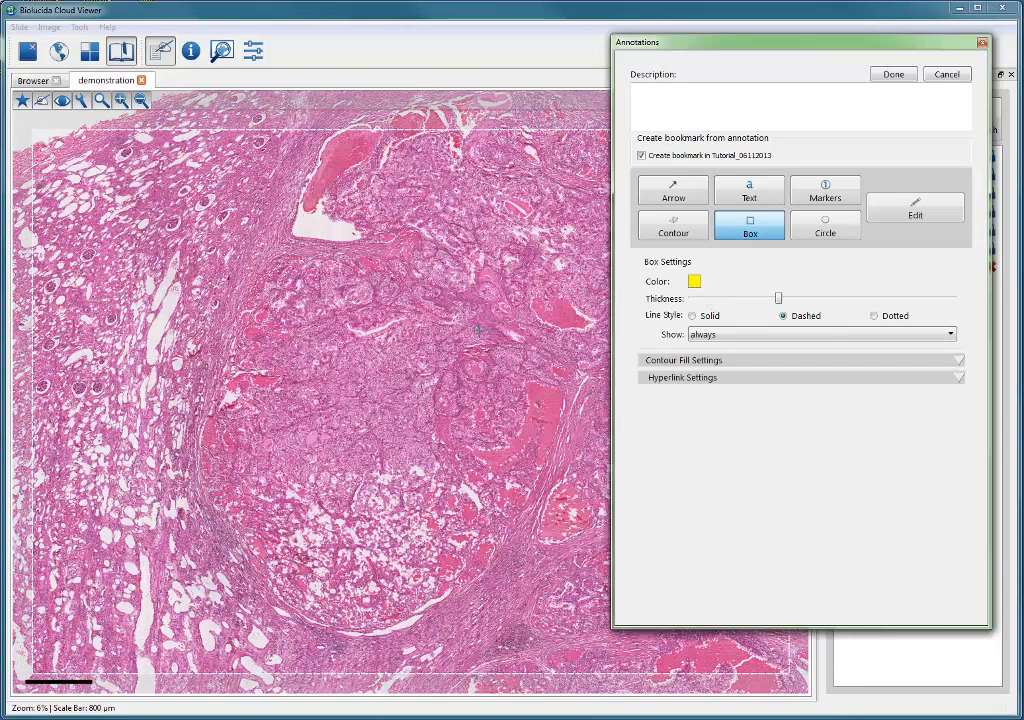
pyautogui.click(694, 281)
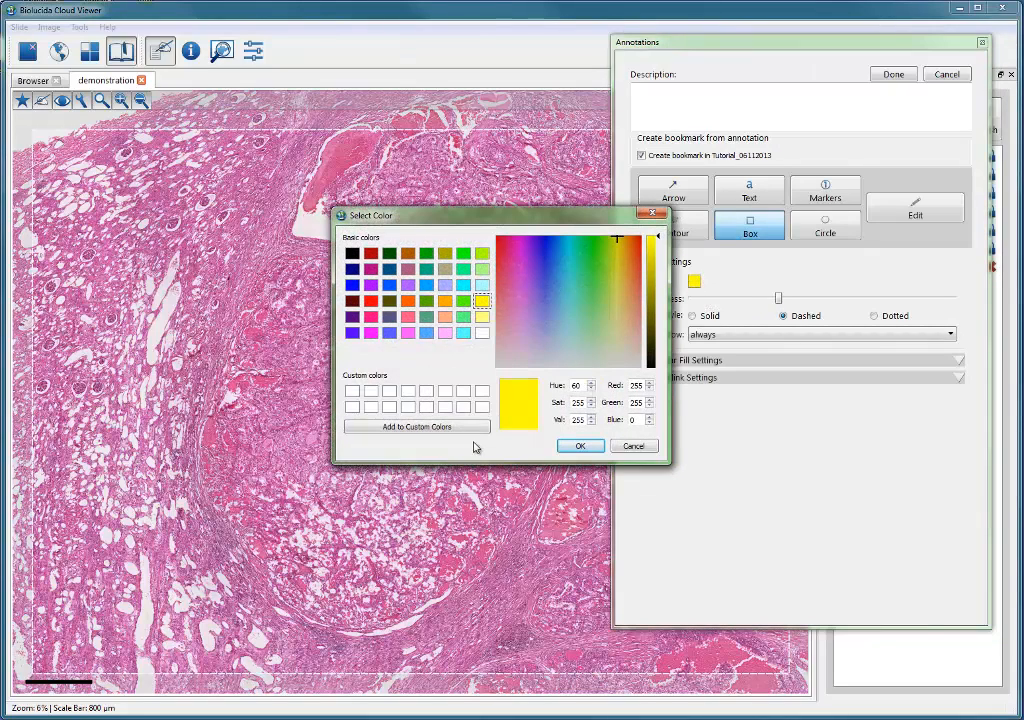
pyautogui.click(482, 333)
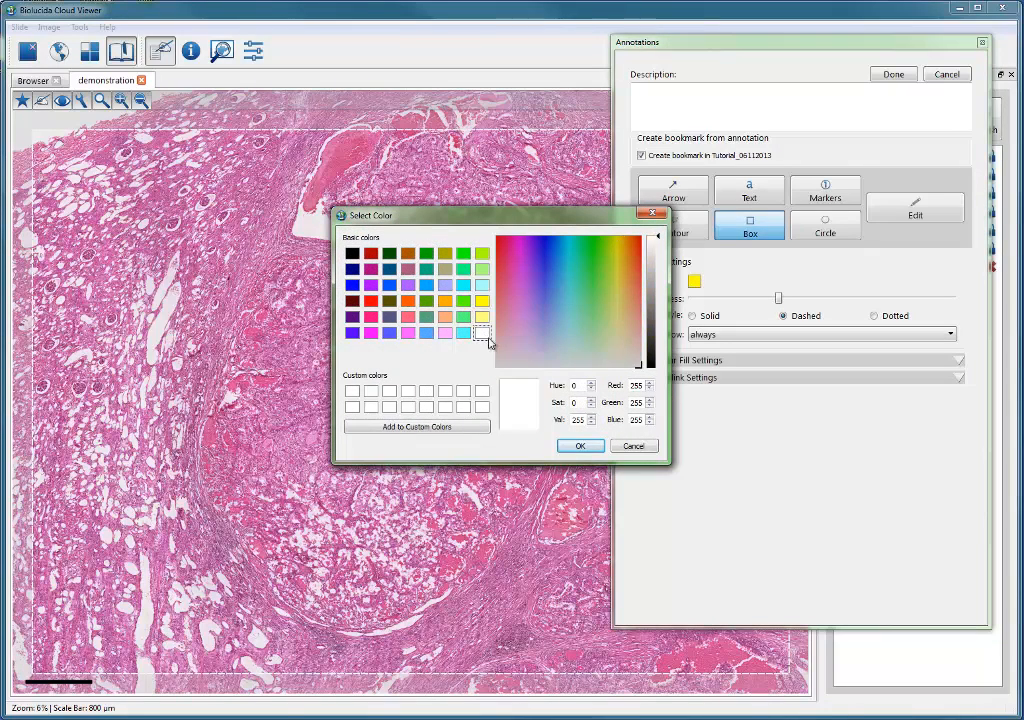
pyautogui.click(578, 446)
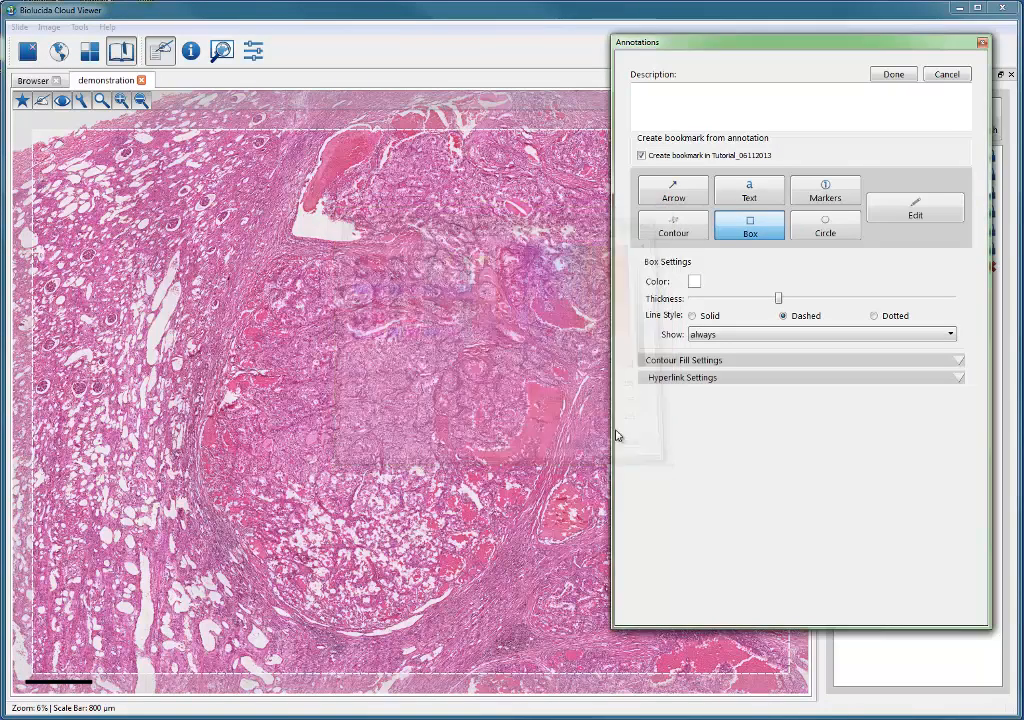
# - Enable a white interior fill and draw a wide, flat box over the tissue at the tumor's left edge
pyautogui.click(961, 362)
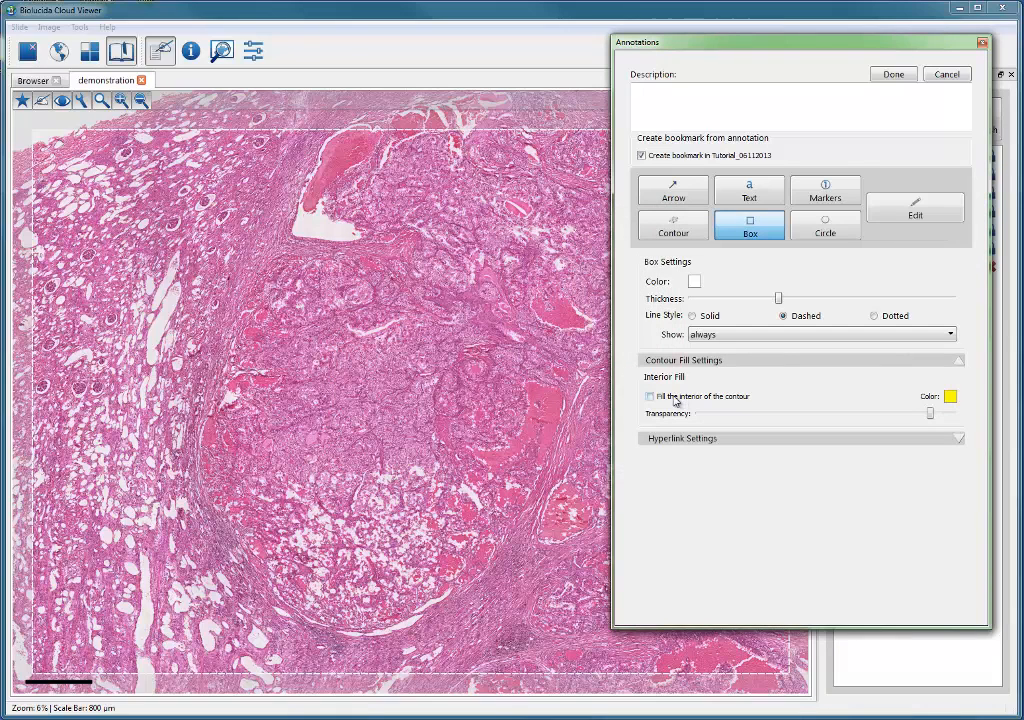
pyautogui.click(950, 396)
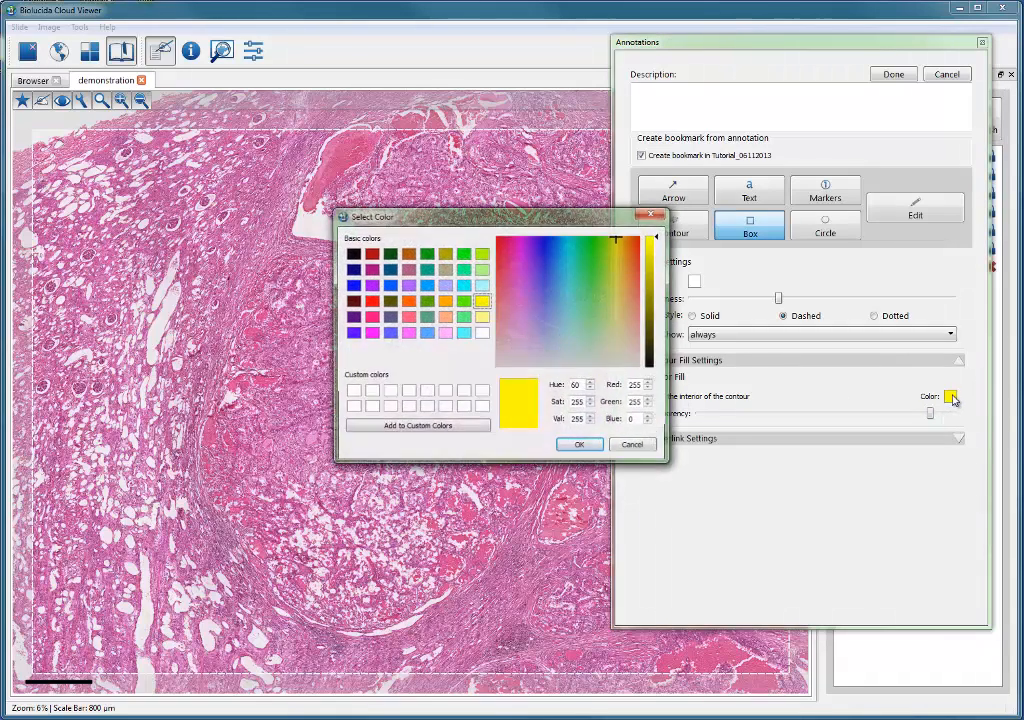
pyautogui.click(366, 398)
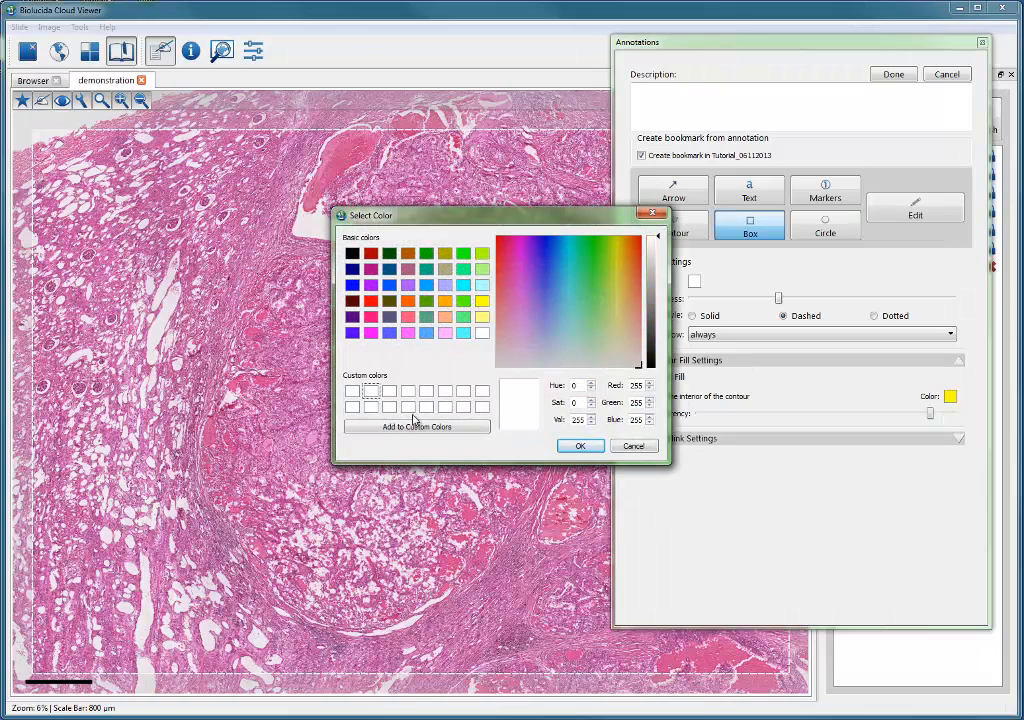
pyautogui.click(586, 445)
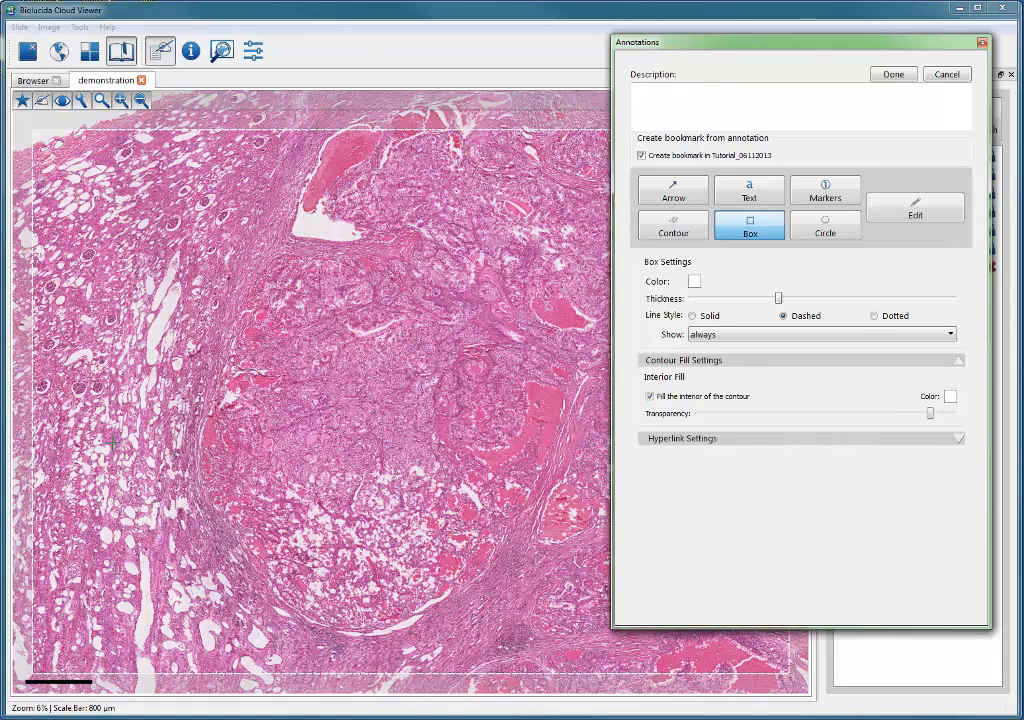
pyautogui.moveTo(72, 346)
pyautogui.mouseDown()
pyautogui.moveTo(133, 373)
pyautogui.moveTo(277, 405)
pyautogui.moveTo(251, 395)
pyautogui.moveTo(252, 385)
pyautogui.mouseUp()
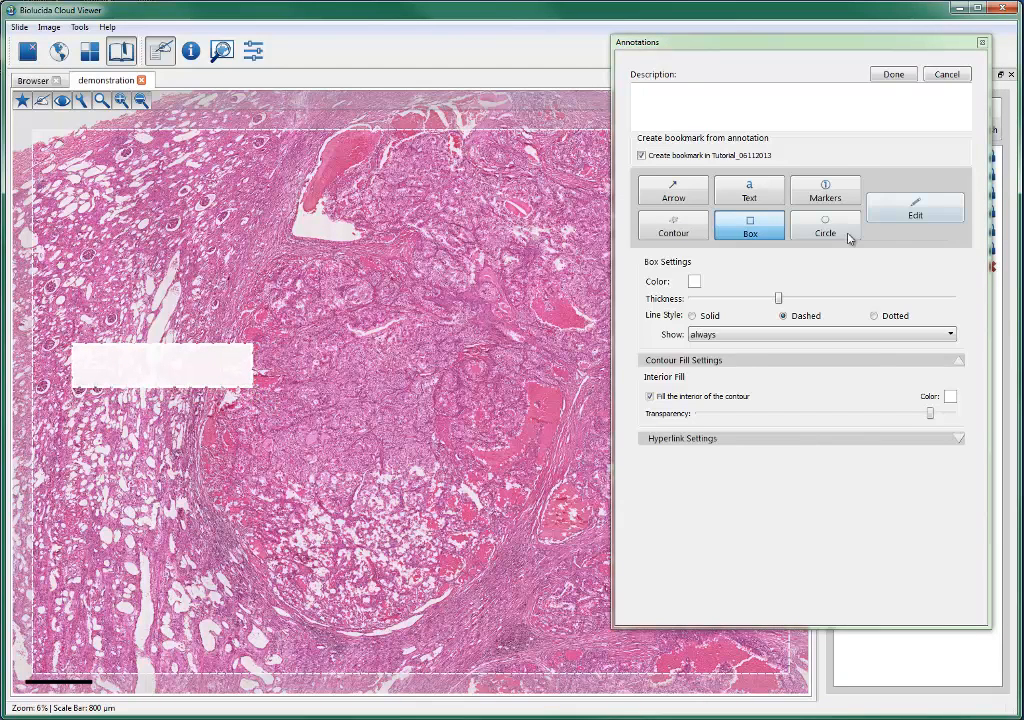
# - Edit the white box and adjust its fill transparency to about the middle of the range
pyautogui.click(935, 212)
pyautogui.click(184, 356)
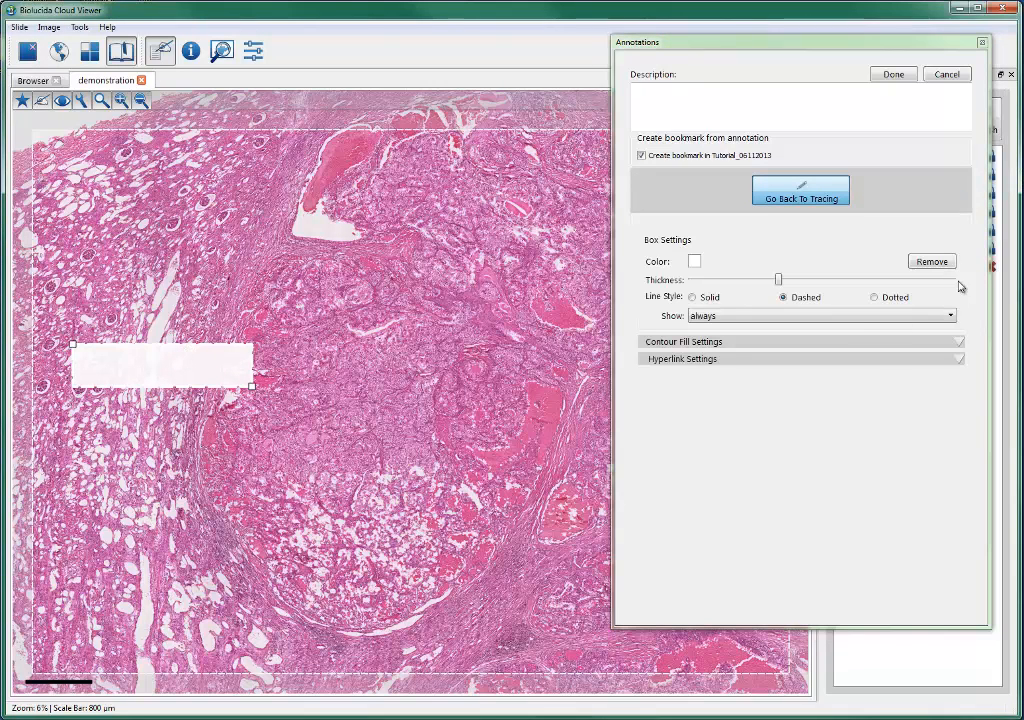
pyautogui.click(807, 347)
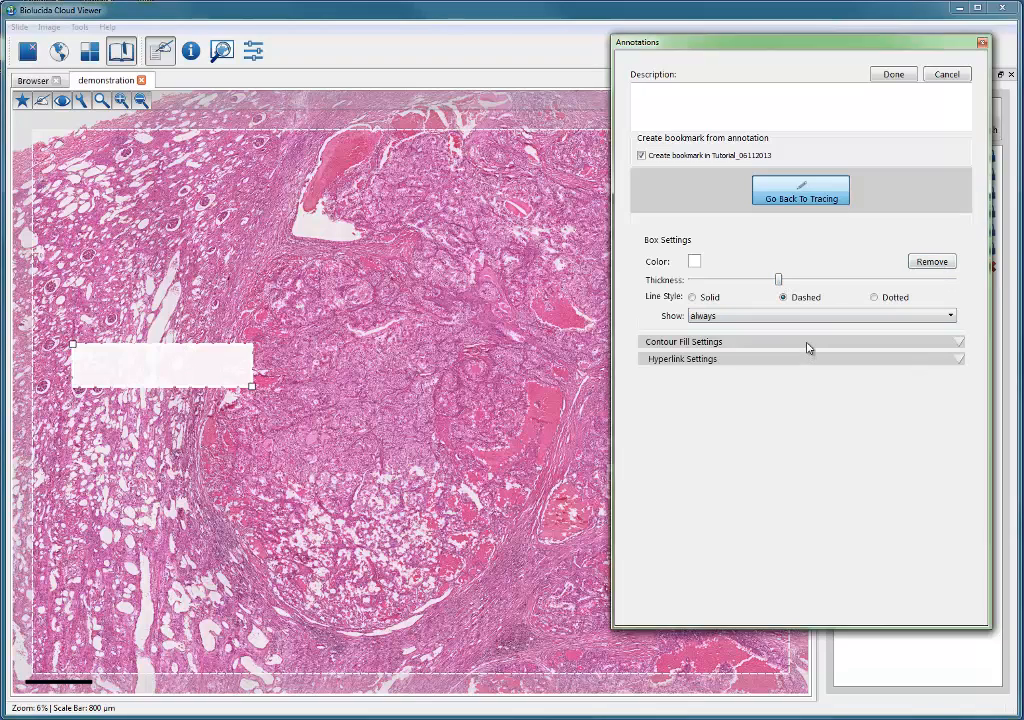
pyautogui.click(960, 345)
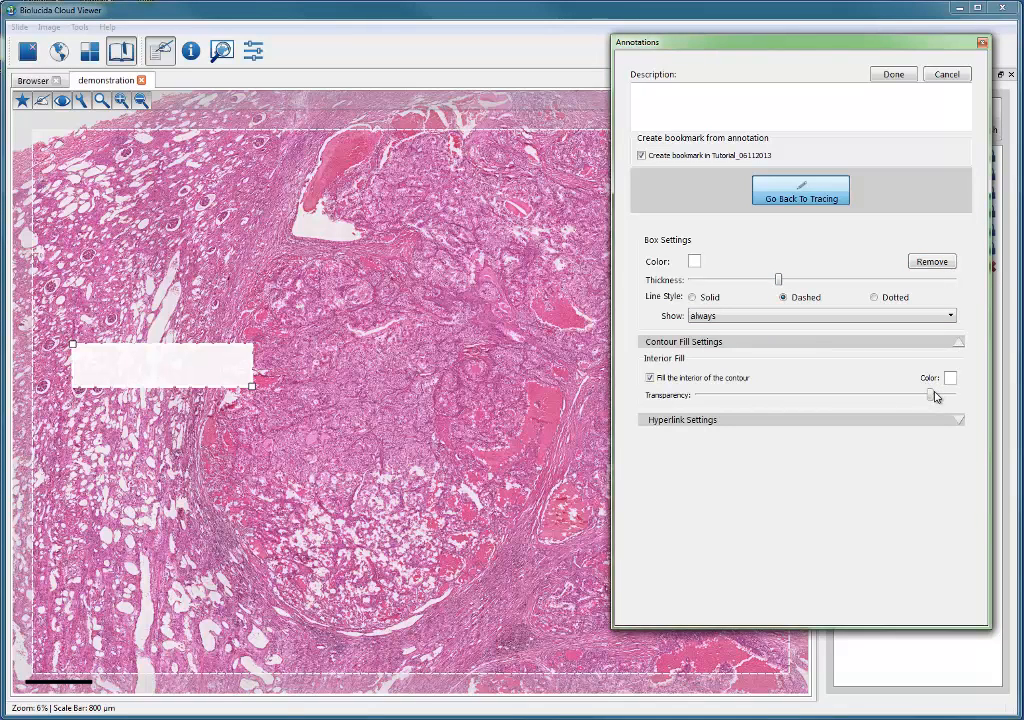
pyautogui.moveTo(930, 397)
pyautogui.mouseDown()
pyautogui.moveTo(777, 395)
pyautogui.moveTo(905, 393)
pyautogui.moveTo(823, 402)
pyautogui.mouseUp()
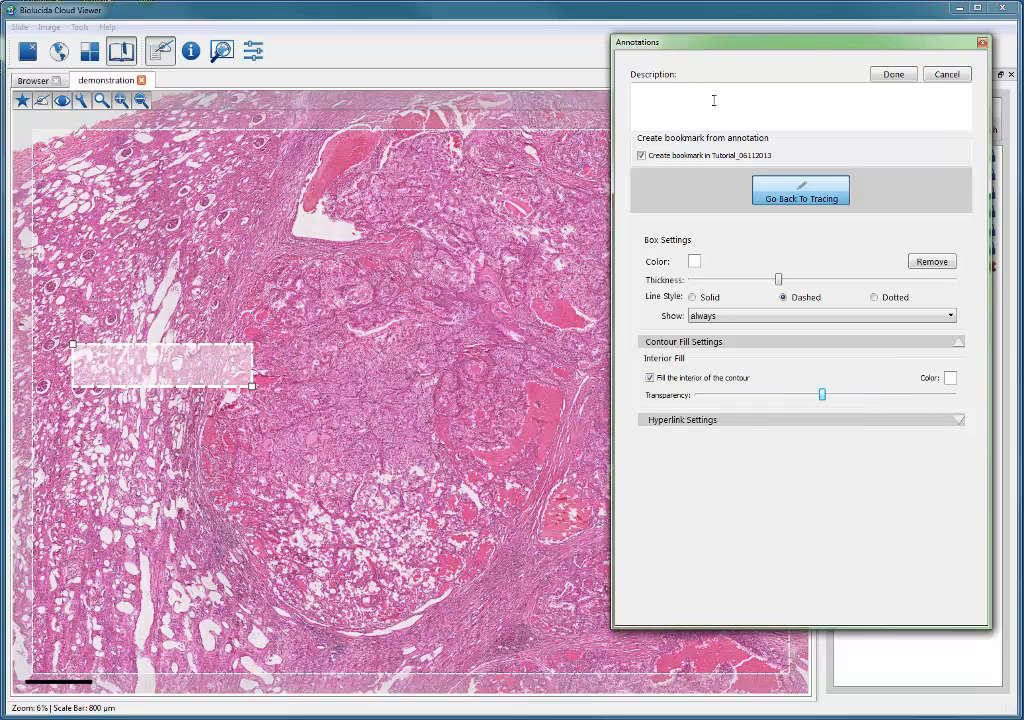
# - Enter "Renal cell carcinoma" as the annotation's description
pyautogui.click(766, 116)
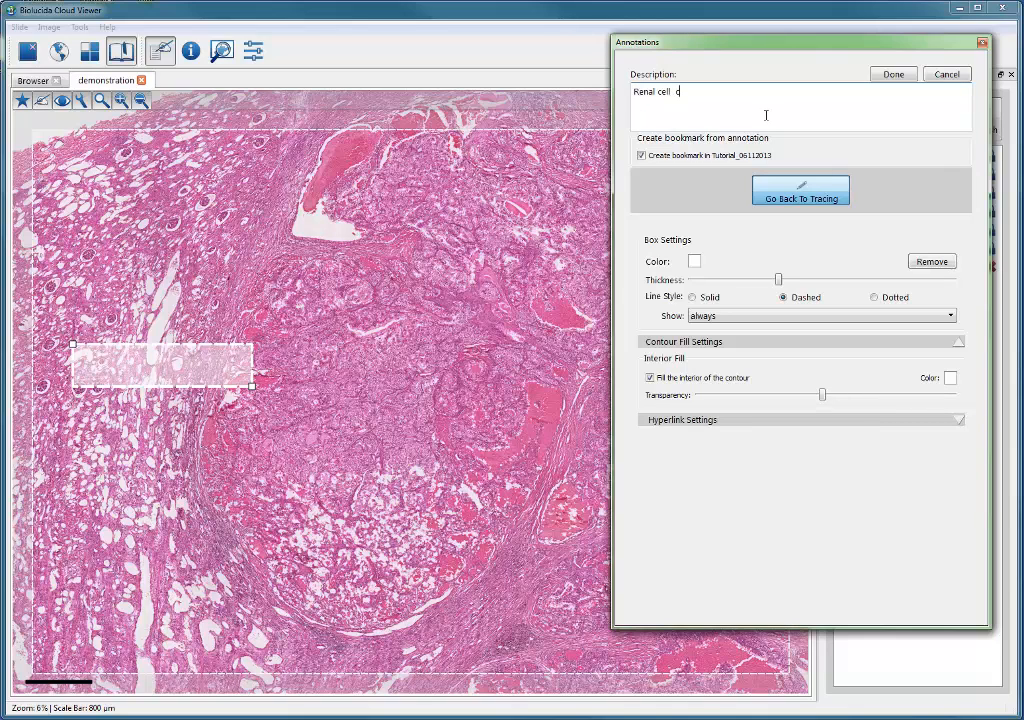
pyautogui.press('BackSpace')
pyautogui.press('BackSpace')
pyautogui.press('BackSpace')
# - Return to tracing and set up the Text tool with black color and size 18
pyautogui.click(820, 199)
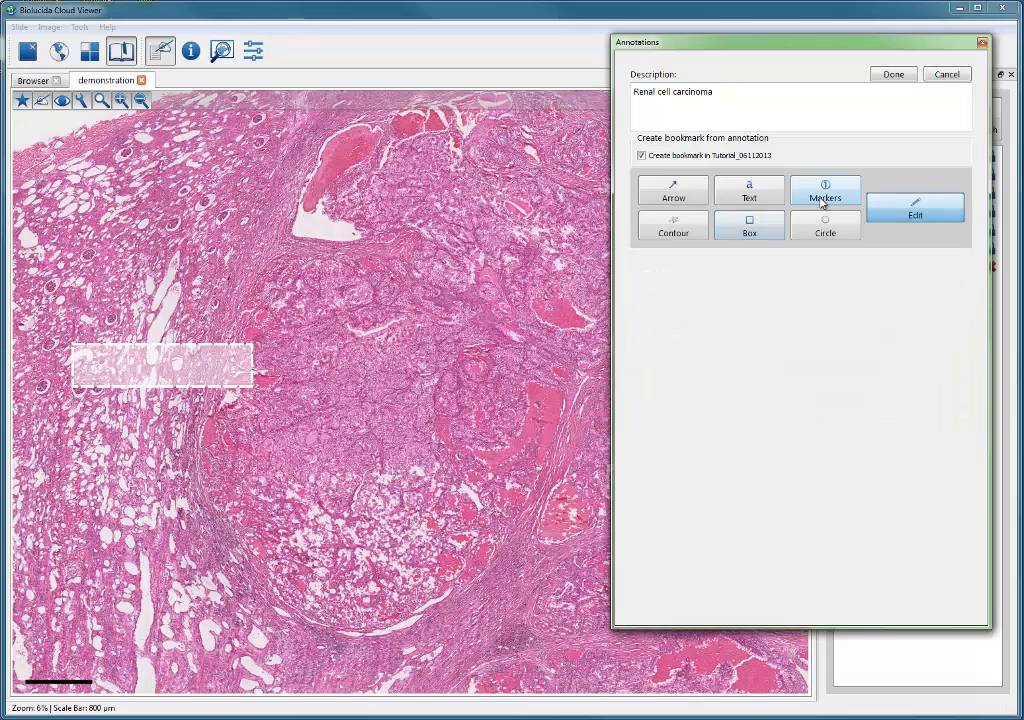
pyautogui.click(684, 205)
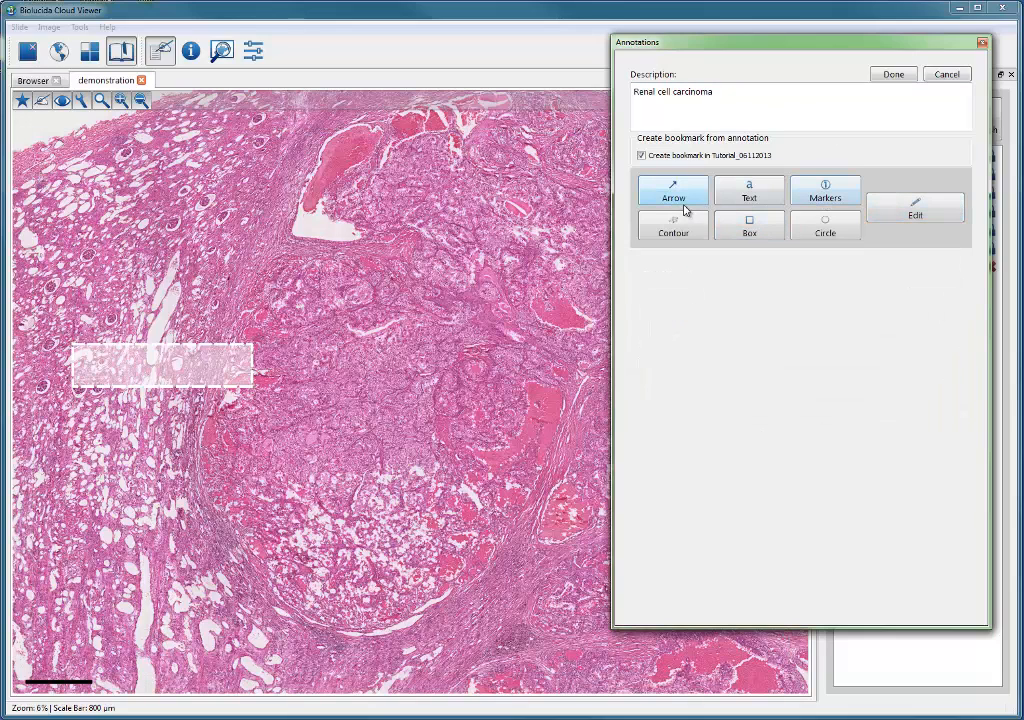
pyautogui.click(749, 191)
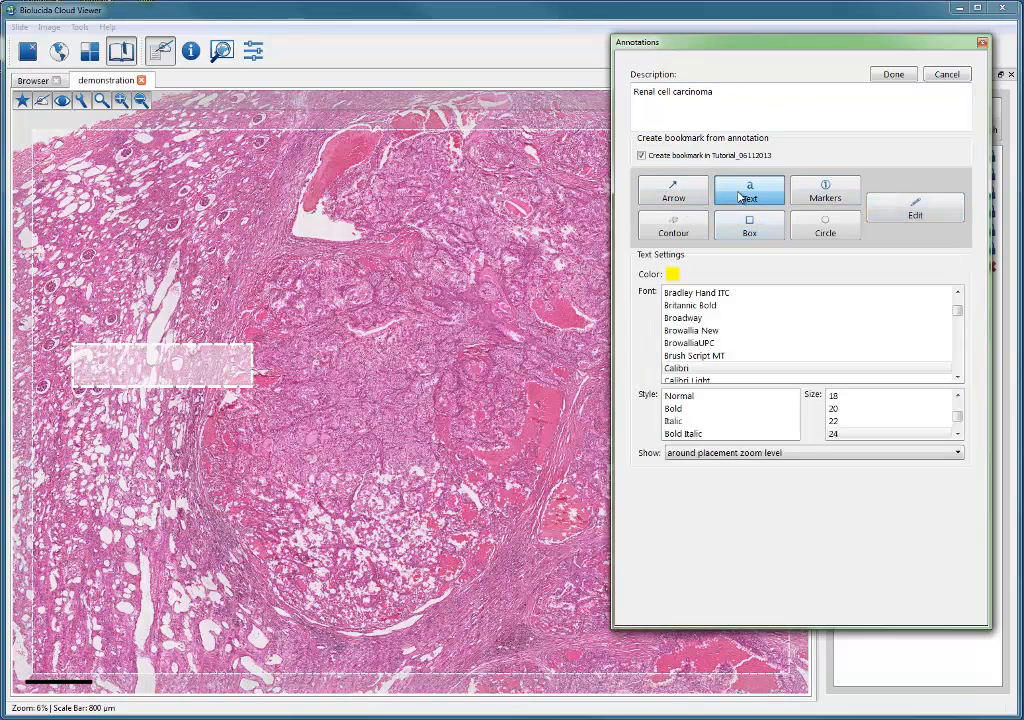
pyautogui.click(673, 275)
pyautogui.click(353, 256)
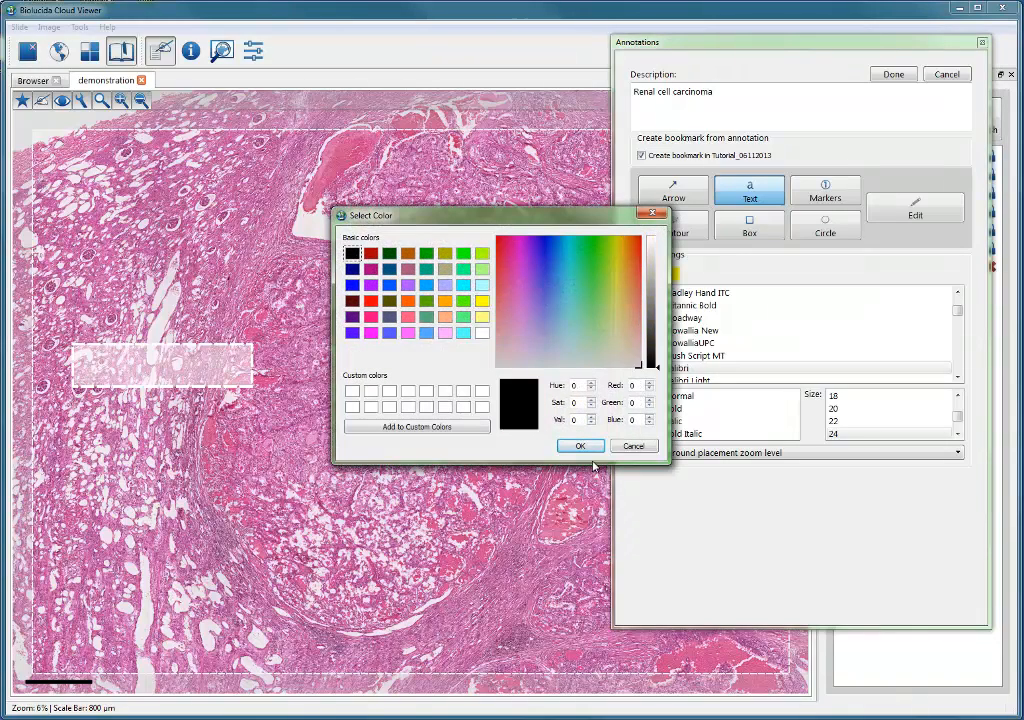
pyautogui.click(580, 446)
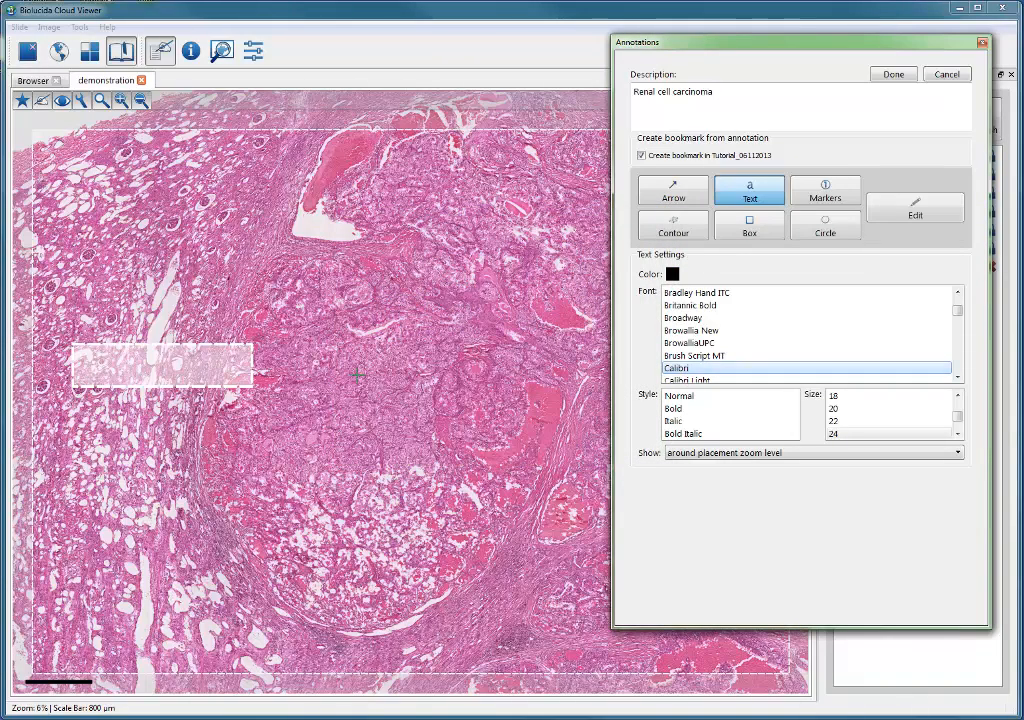
pyautogui.click(833, 398)
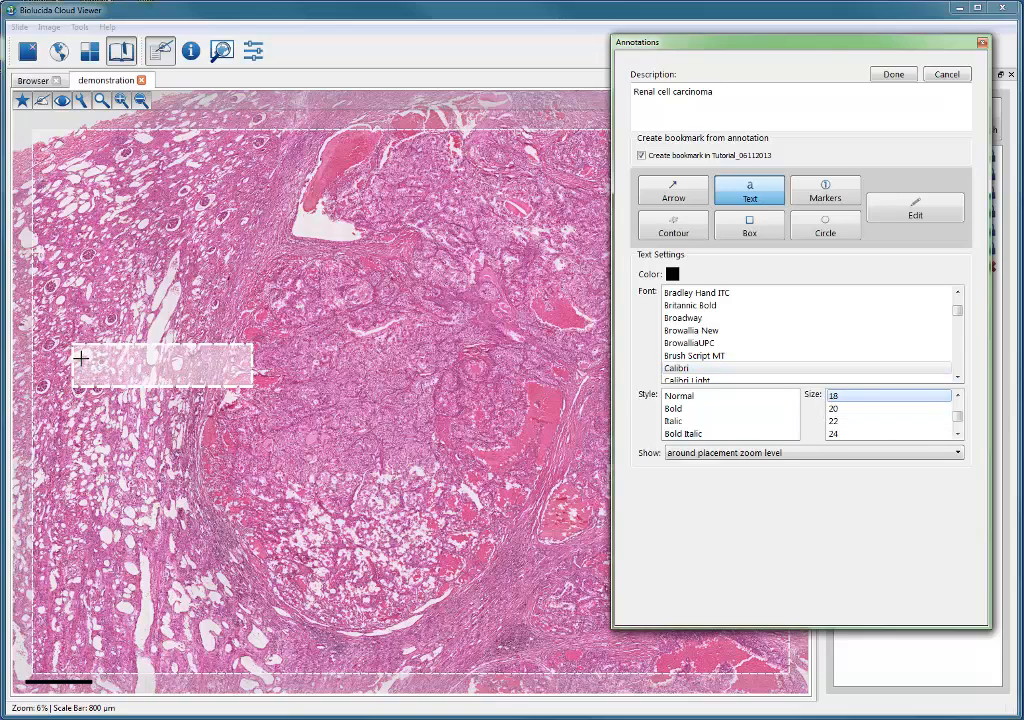
# - Place the text label "Renal cell carcinoma" just above the white box and switch to editing the annotations
pyautogui.click(82, 320)
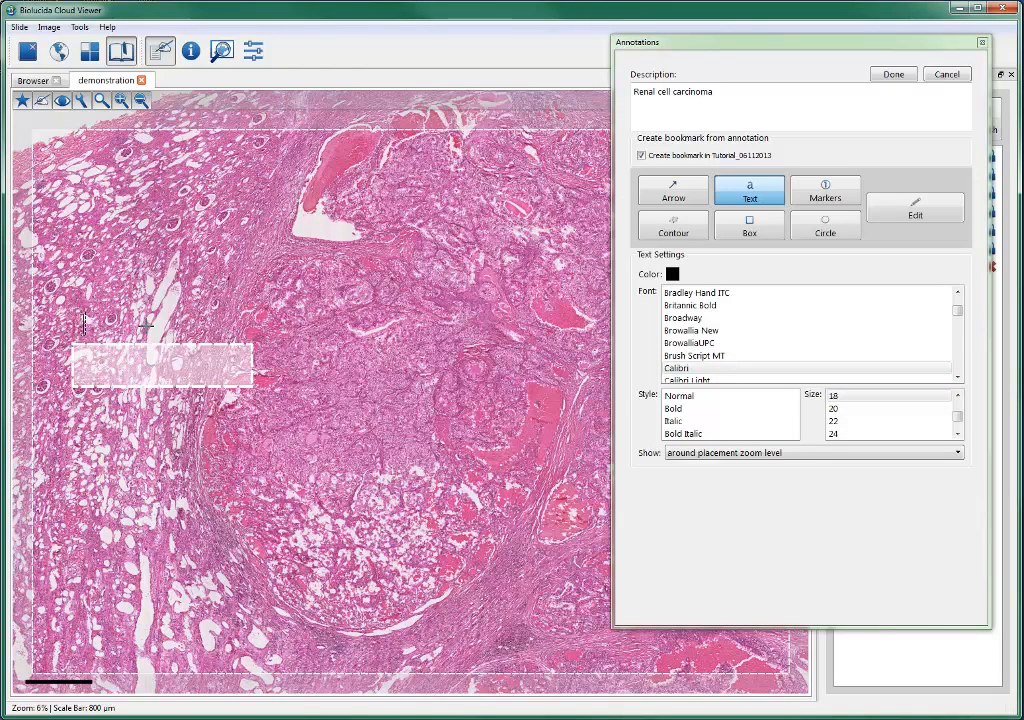
pyautogui.write('Renal cell carc')
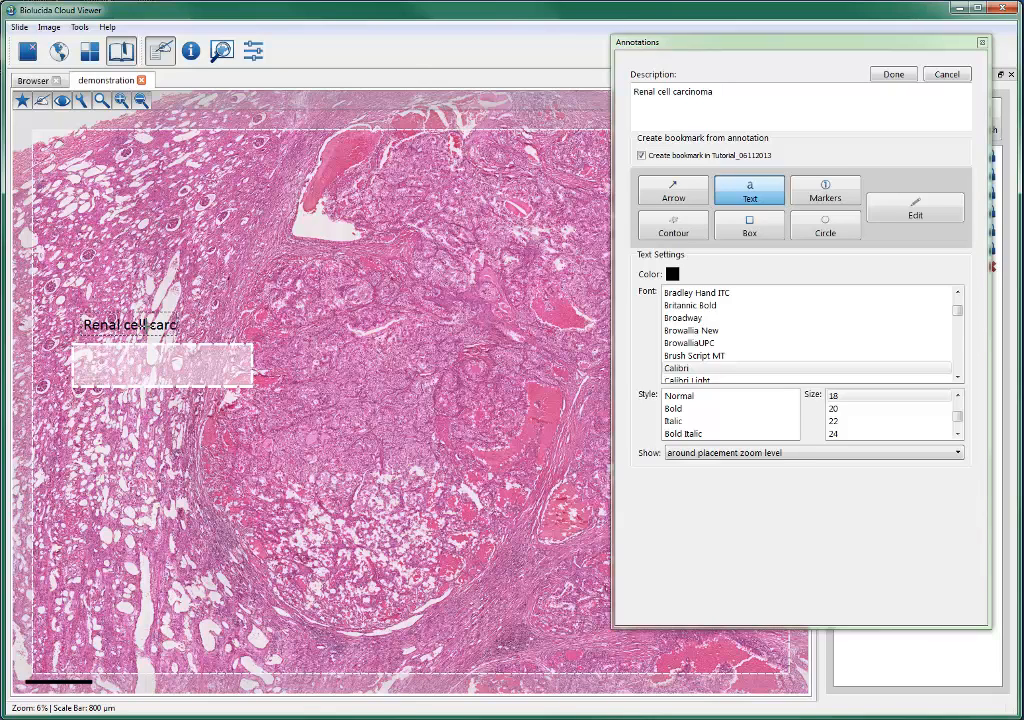
pyautogui.write('inoma')
pyautogui.click(912, 205)
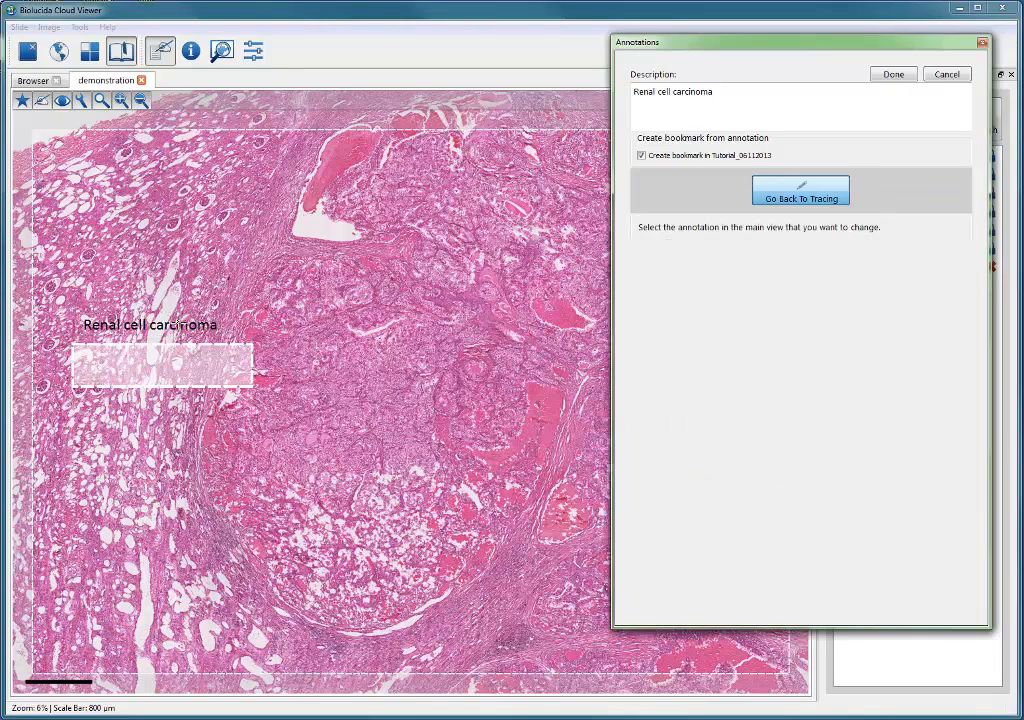
# - Move the "Renal cell carcinoma" text onto the white box, shrink the box to fit around it, and save the annotation
pyautogui.moveTo(183, 325); pyautogui.dragTo(178, 366)
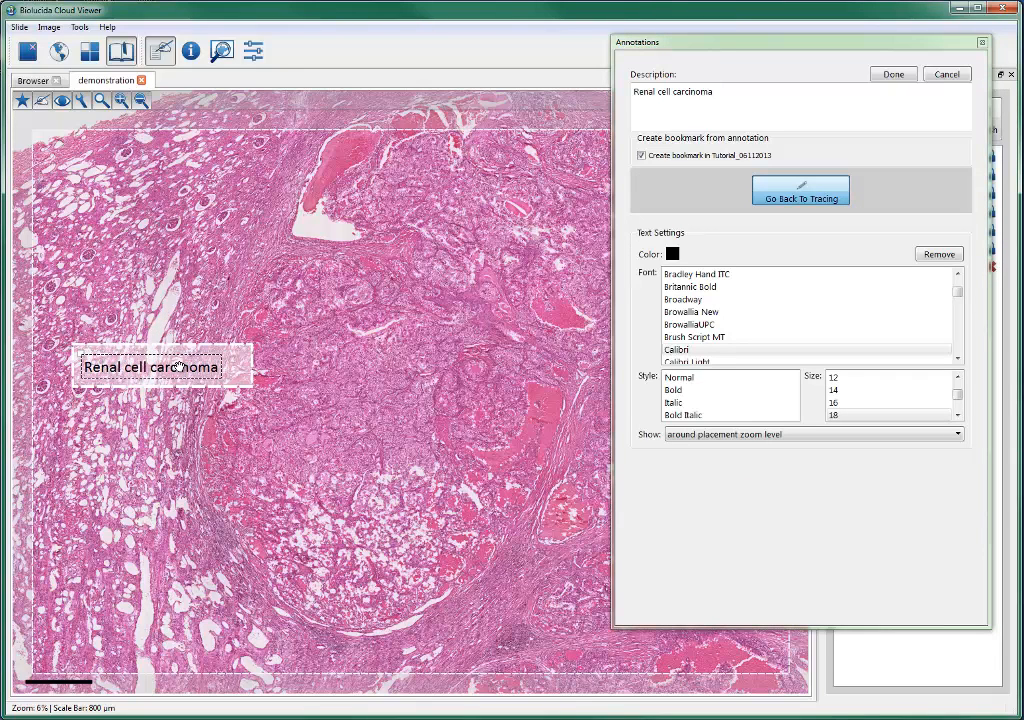
pyautogui.click(250, 370)
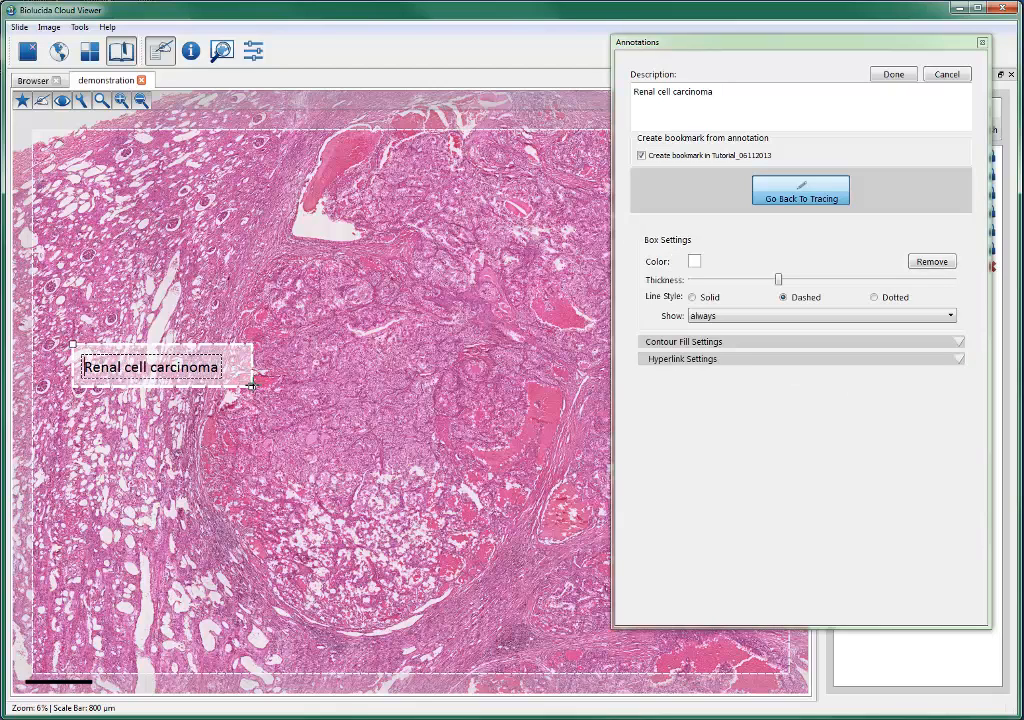
pyautogui.moveTo(252, 385); pyautogui.dragTo(230, 384)
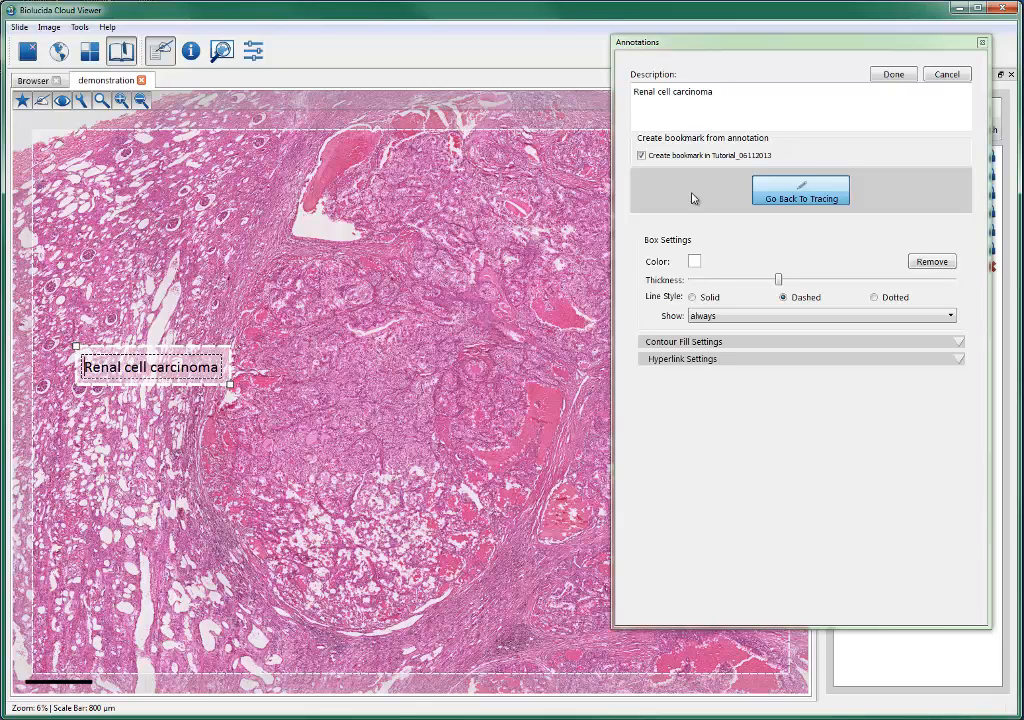
pyautogui.click(893, 75)
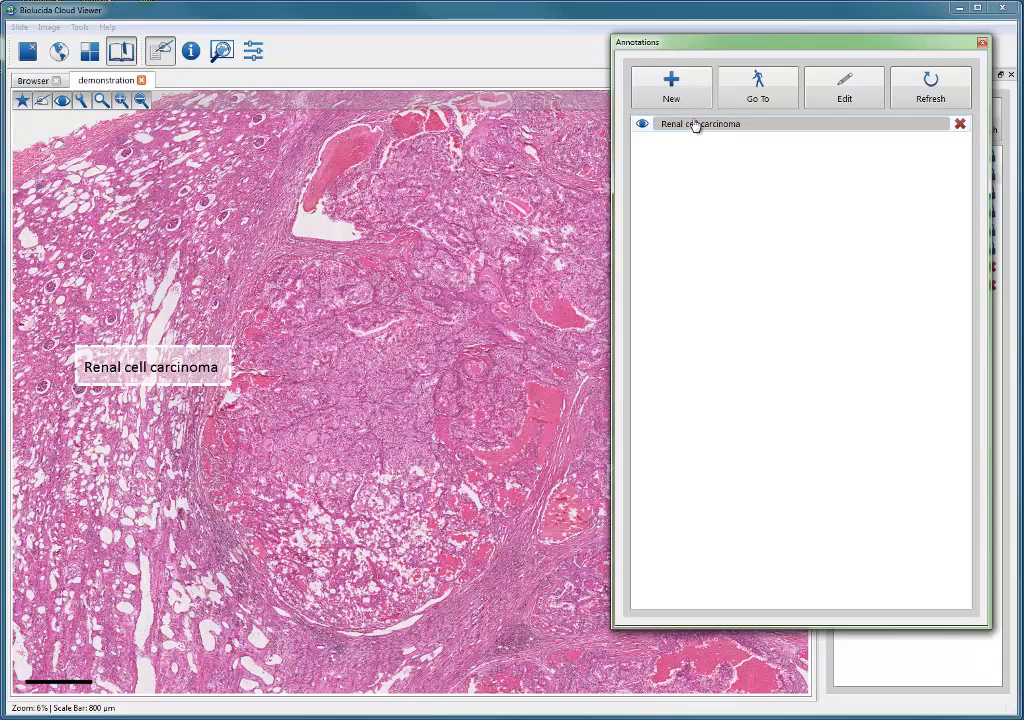
pyautogui.moveTo(690, 43)
pyautogui.mouseDown()
pyautogui.moveTo(549, 43)
pyautogui.moveTo(639, 67)
pyautogui.mouseUp()
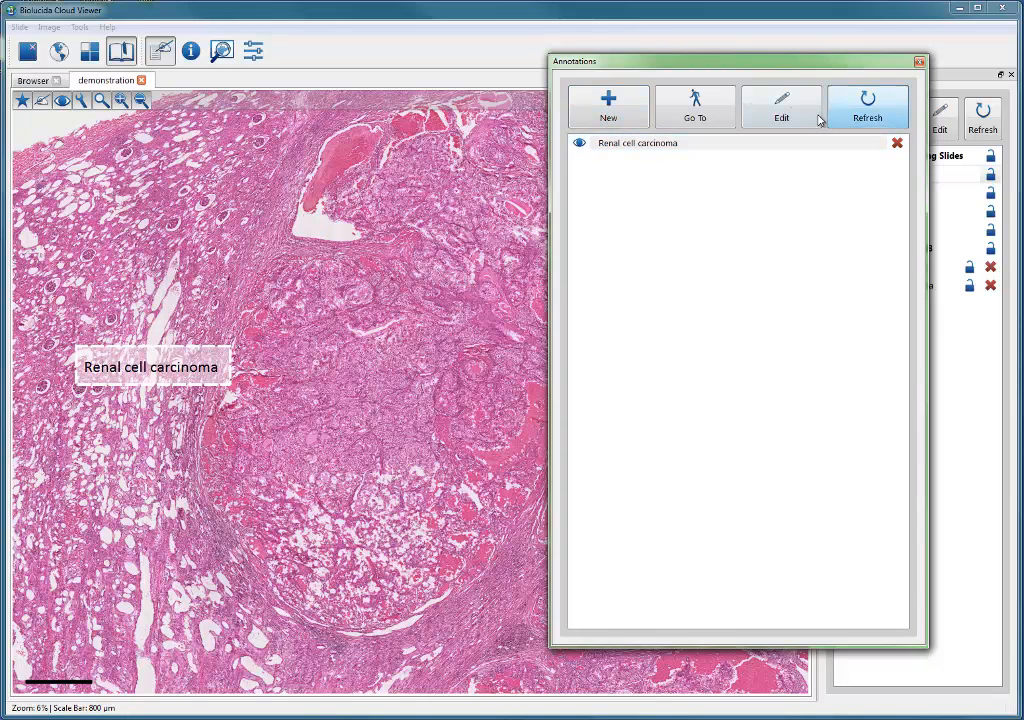
pyautogui.click(779, 118)
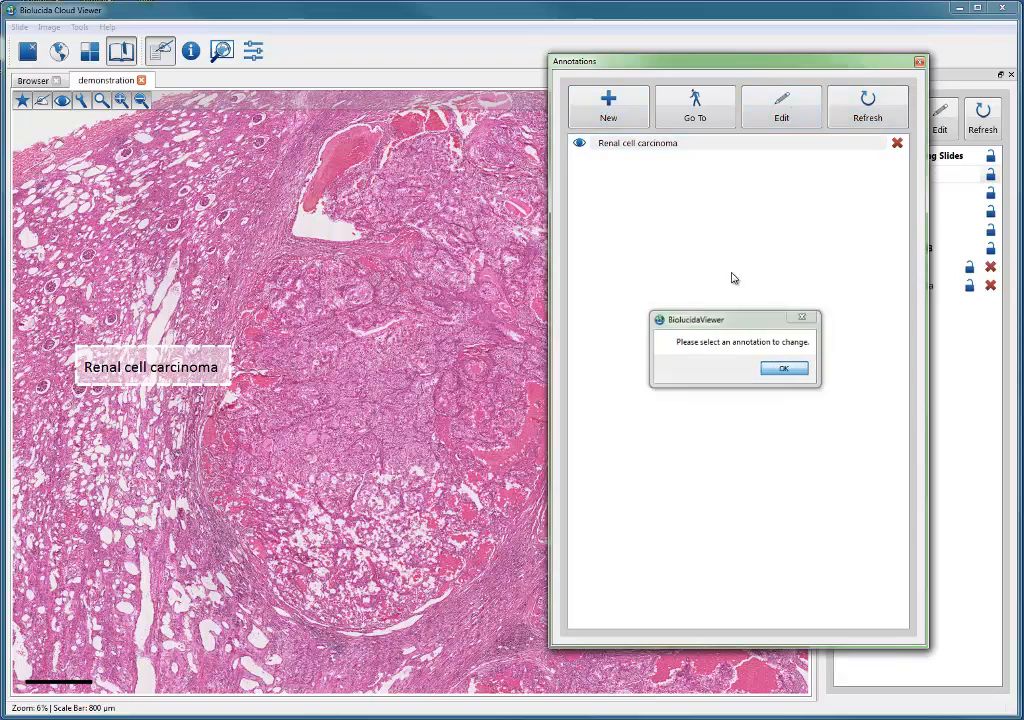
pyautogui.click(784, 368)
pyautogui.click(665, 146)
pyautogui.click(792, 119)
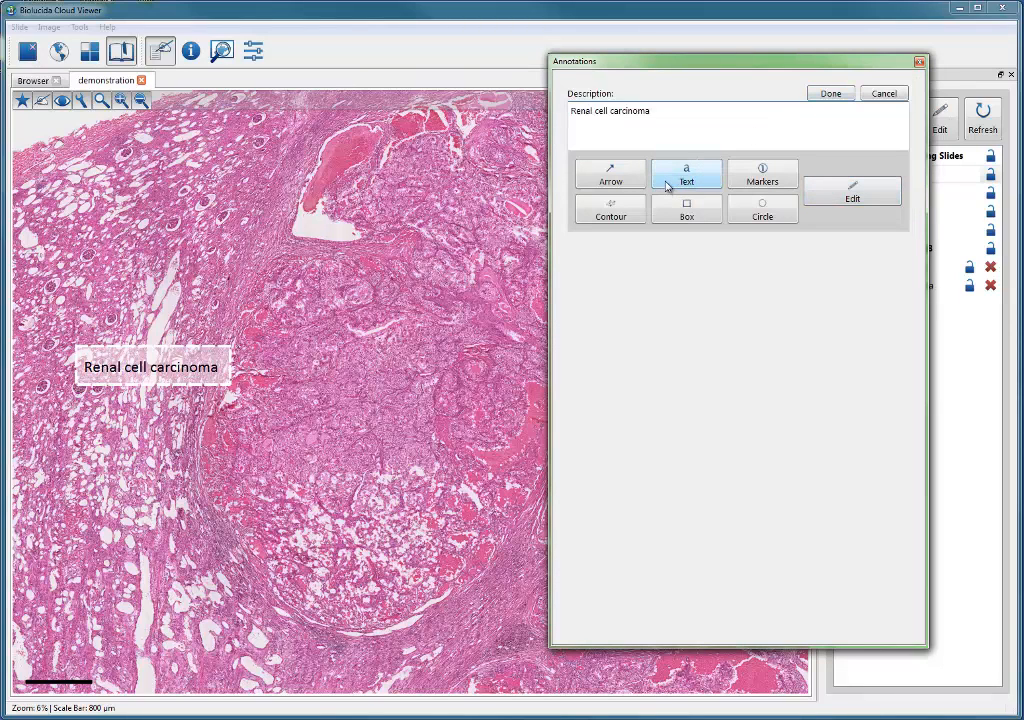
pyautogui.click(874, 97)
# - Create a new annotation with a yellow arrow from the "Renal cell carcinoma" label to the tumor's edge, and slightly reduce its head thickness
pyautogui.click(601, 110)
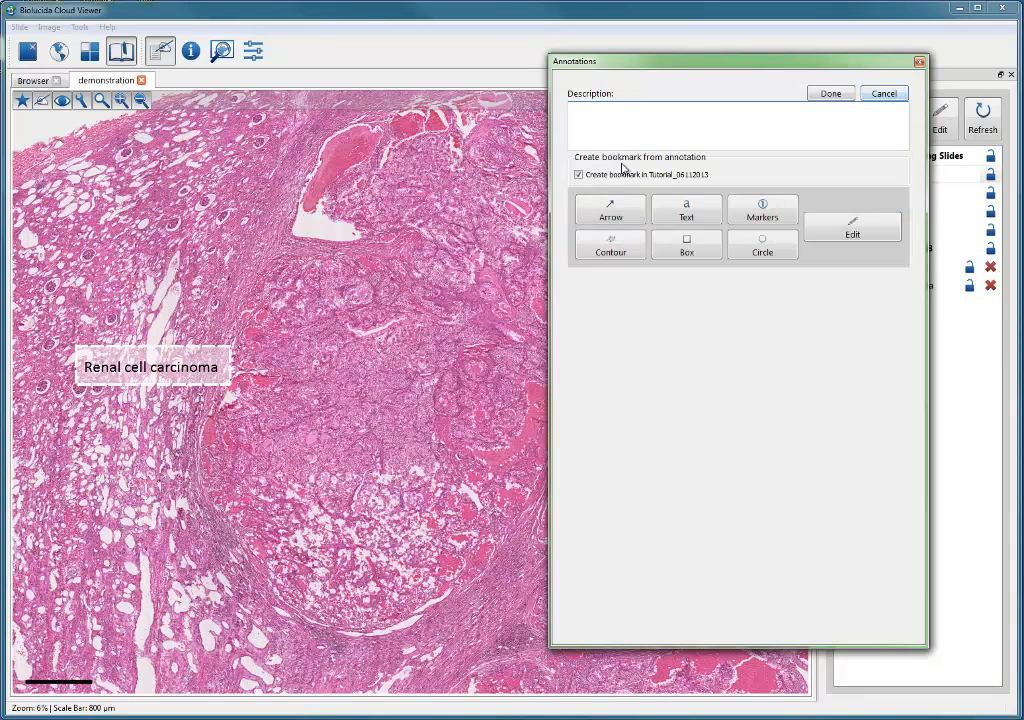
pyautogui.click(625, 216)
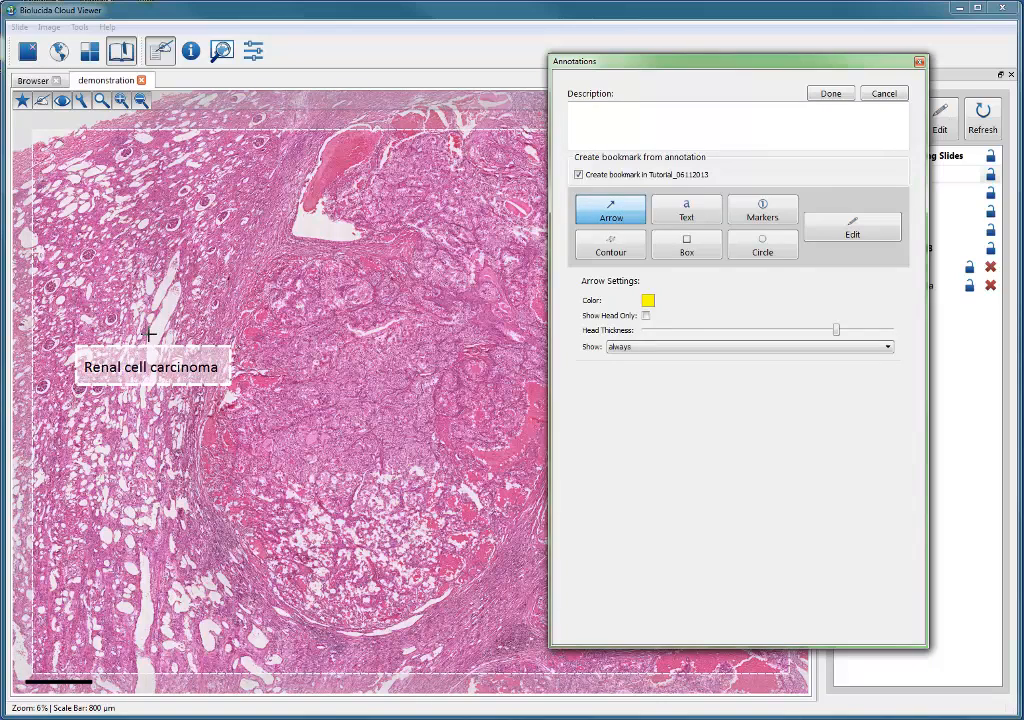
pyautogui.moveTo(253, 295)
pyautogui.mouseDown()
pyautogui.moveTo(155, 327)
pyautogui.moveTo(155, 340)
pyautogui.mouseUp()
pyautogui.click(852, 230)
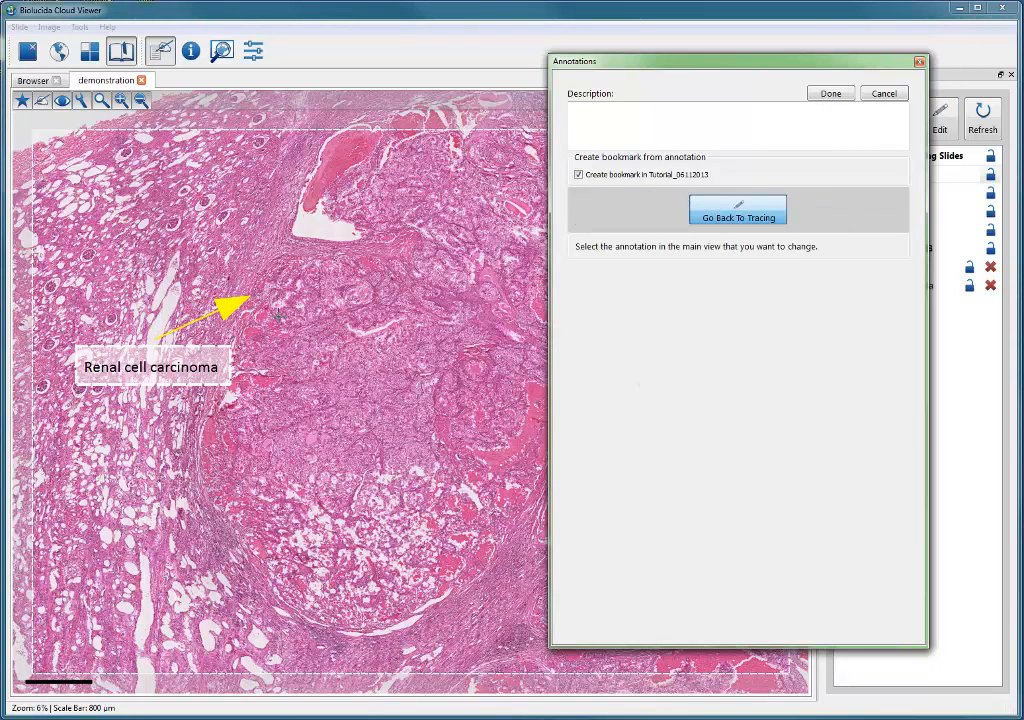
pyautogui.click(220, 305)
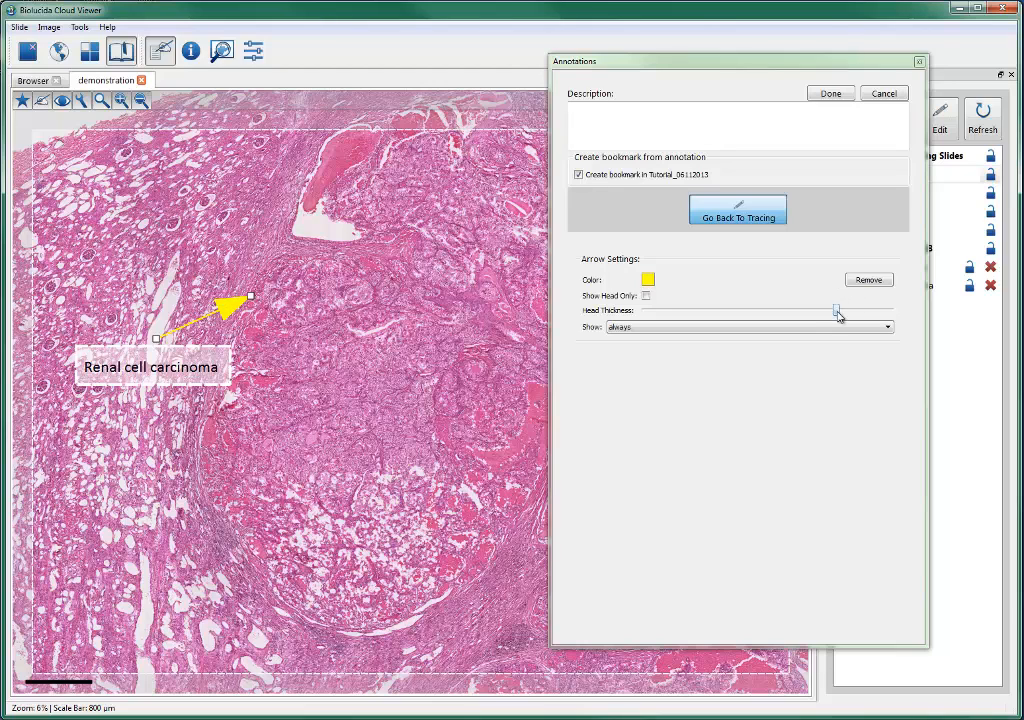
pyautogui.moveTo(836, 310); pyautogui.dragTo(797, 320)
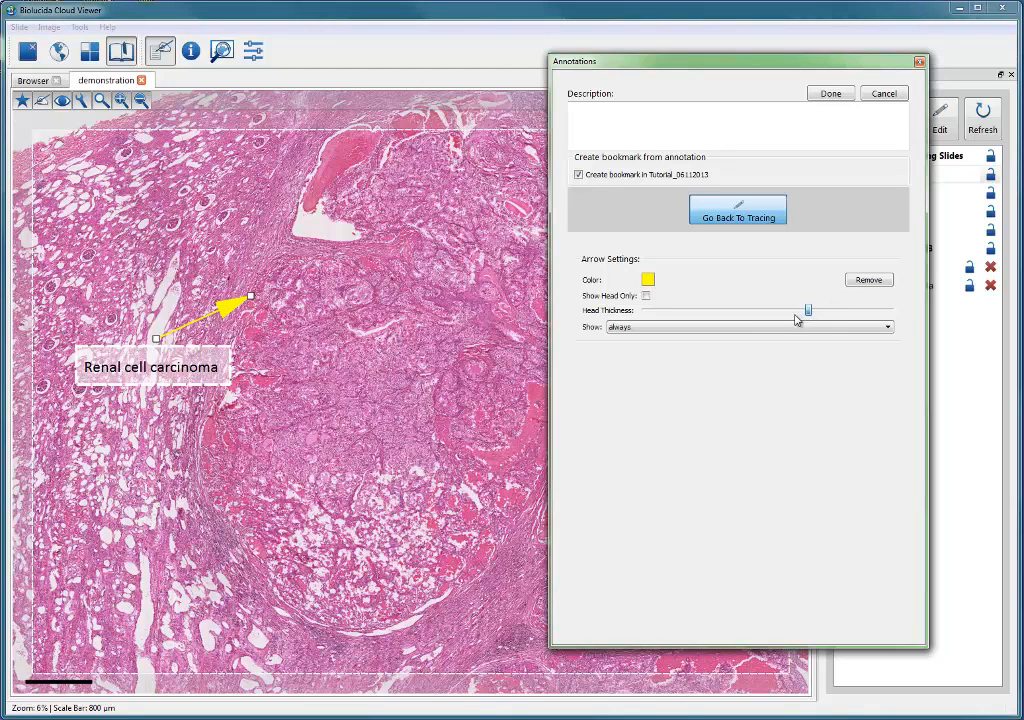
# - Describe the annotation as "Arrow", turn off bookmark creation in Tutorial_06112013, and save it
pyautogui.click(677, 123)
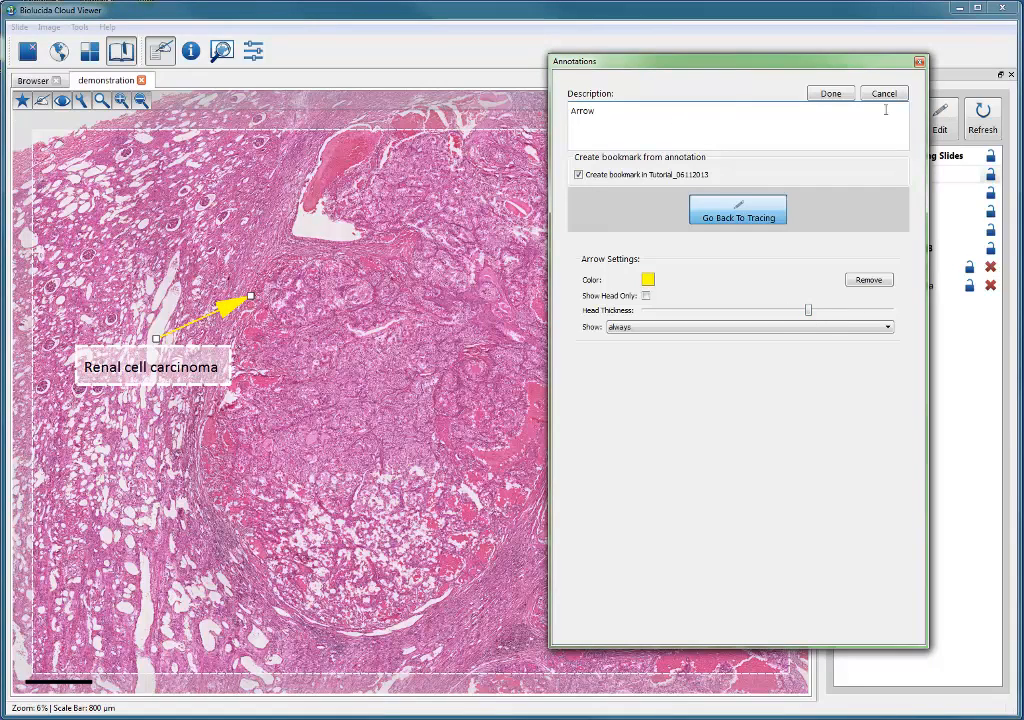
pyautogui.click(577, 175)
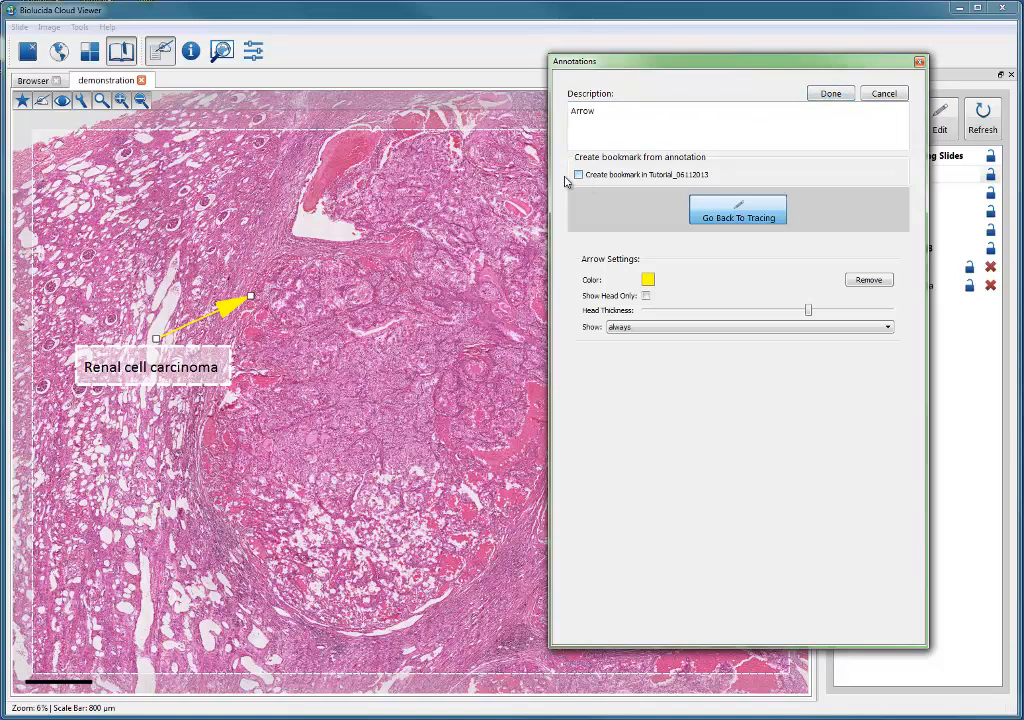
pyautogui.click(824, 96)
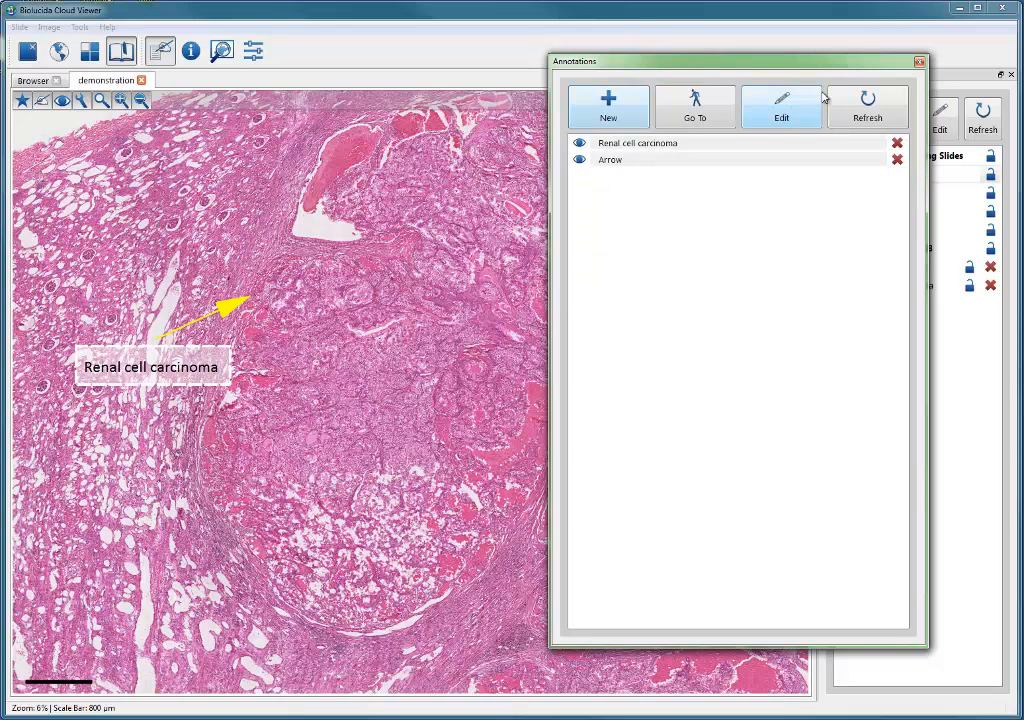
# - Hide and show again the Arrow and Renal cell carcinoma annotations to check their visibility on the slide
pyautogui.click(580, 161)
pyautogui.click(580, 158)
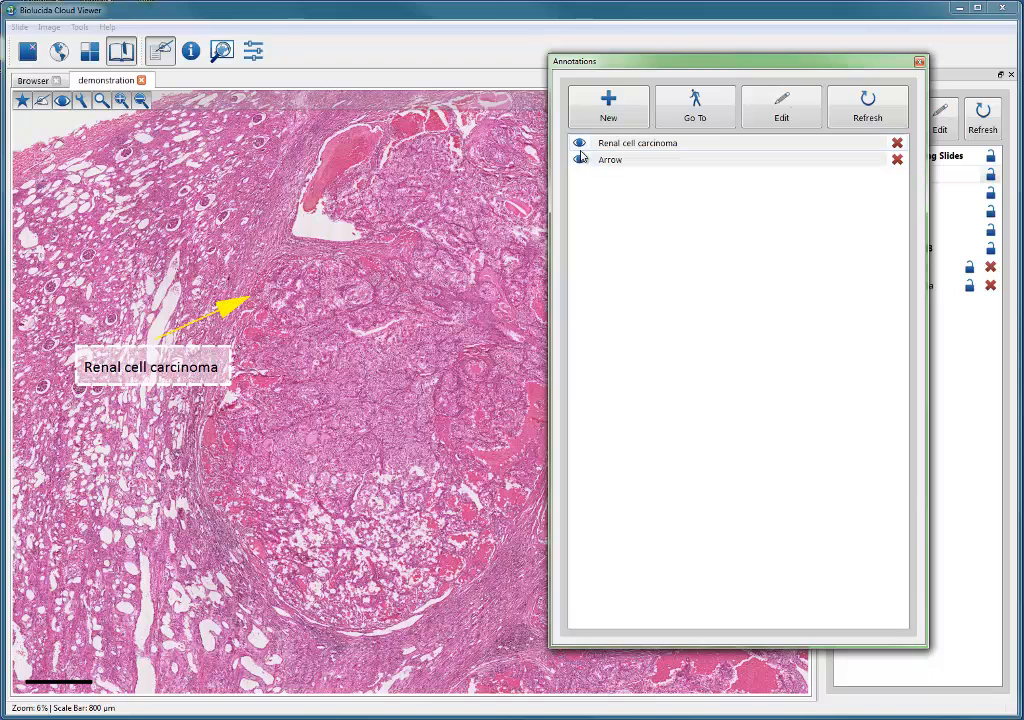
pyautogui.click(580, 145)
pyautogui.click(580, 145)
pyautogui.click(580, 145)
pyautogui.click(580, 145)
pyautogui.click(579, 161)
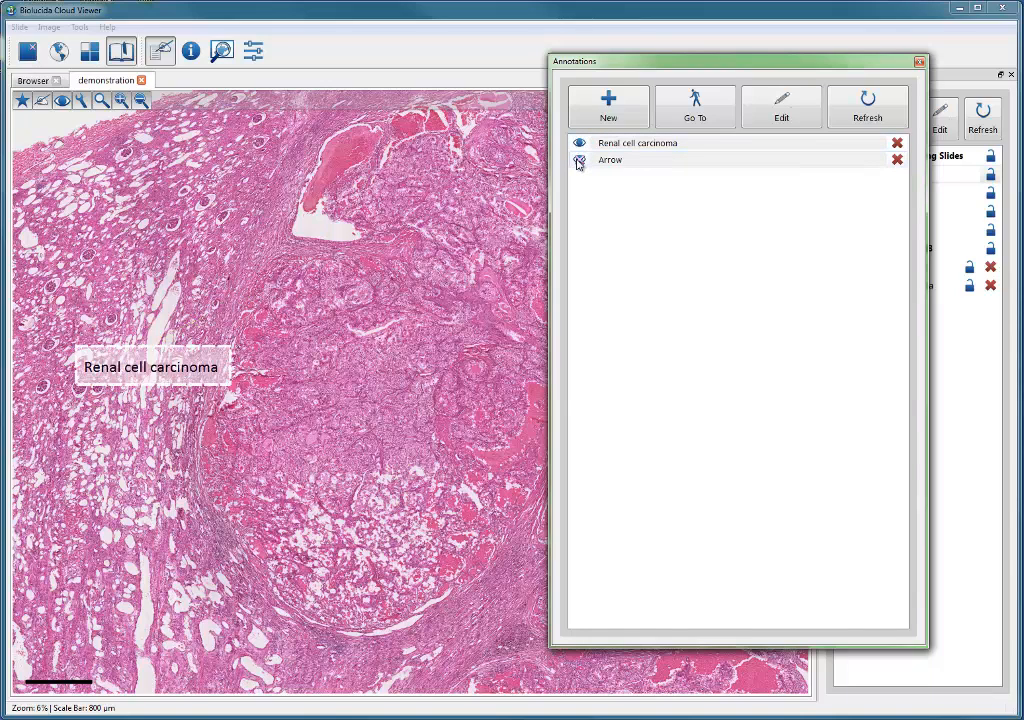
pyautogui.click(579, 161)
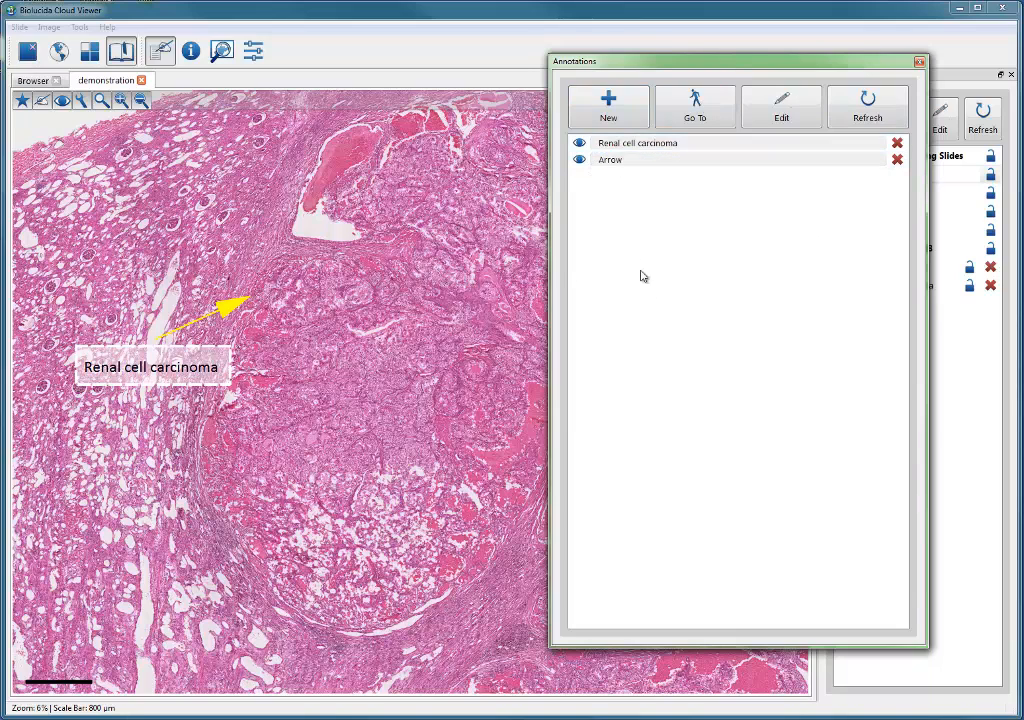
# - Close the annotations list and check the Renal cell carcinoma and Islet of Langerhans bookmarks by going to each
pyautogui.click(920, 63)
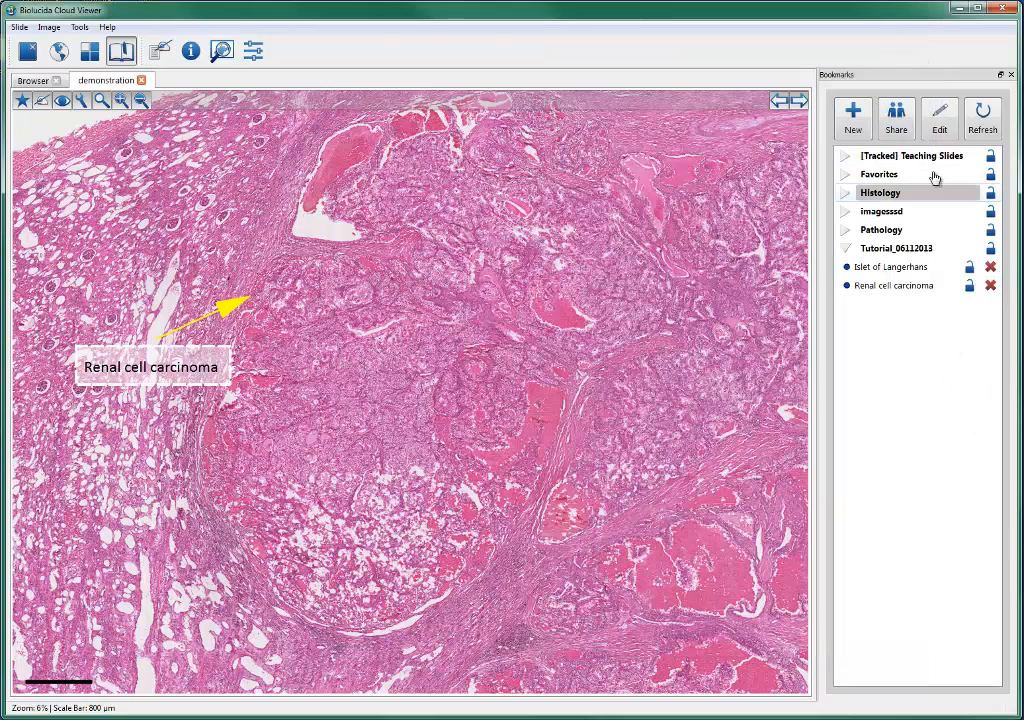
pyautogui.click(851, 286)
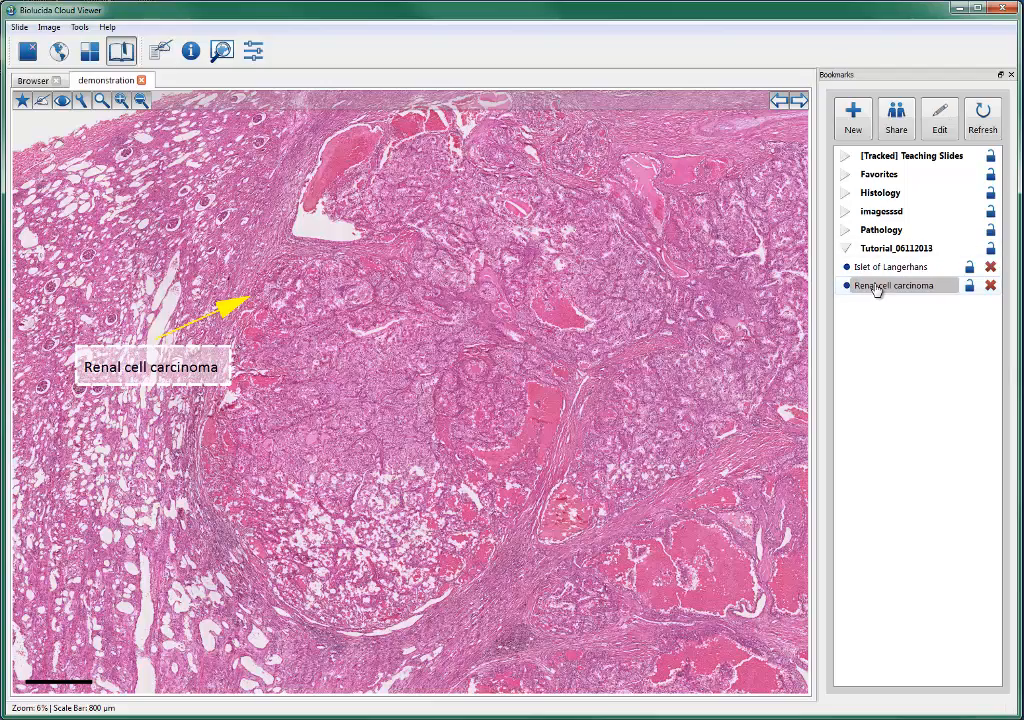
pyautogui.click(877, 289)
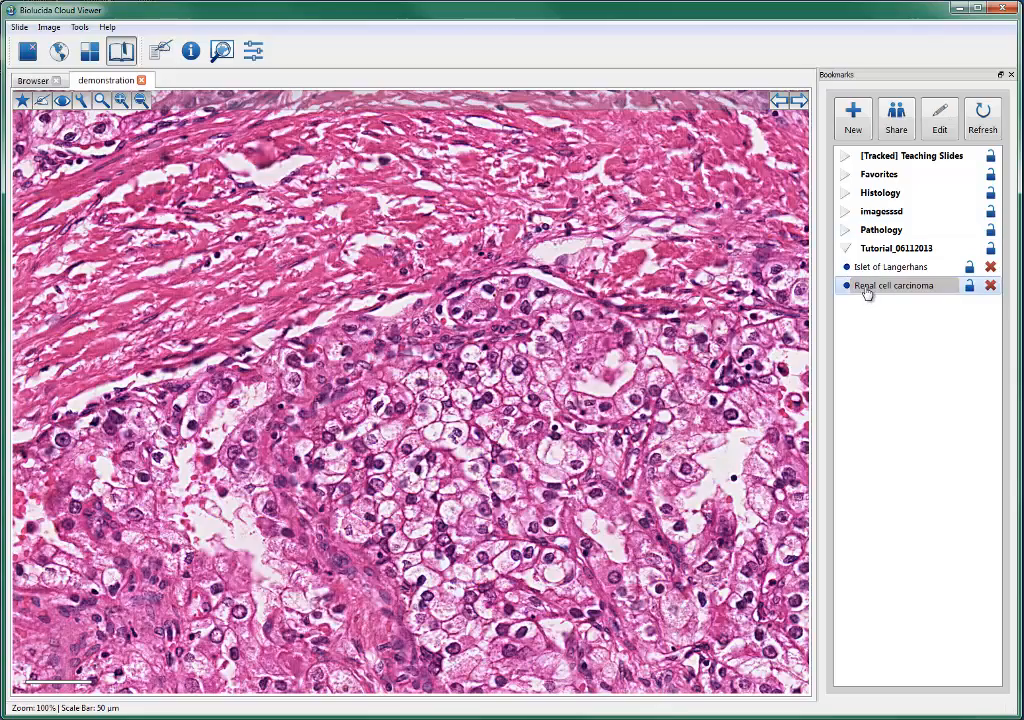
pyautogui.click(866, 290)
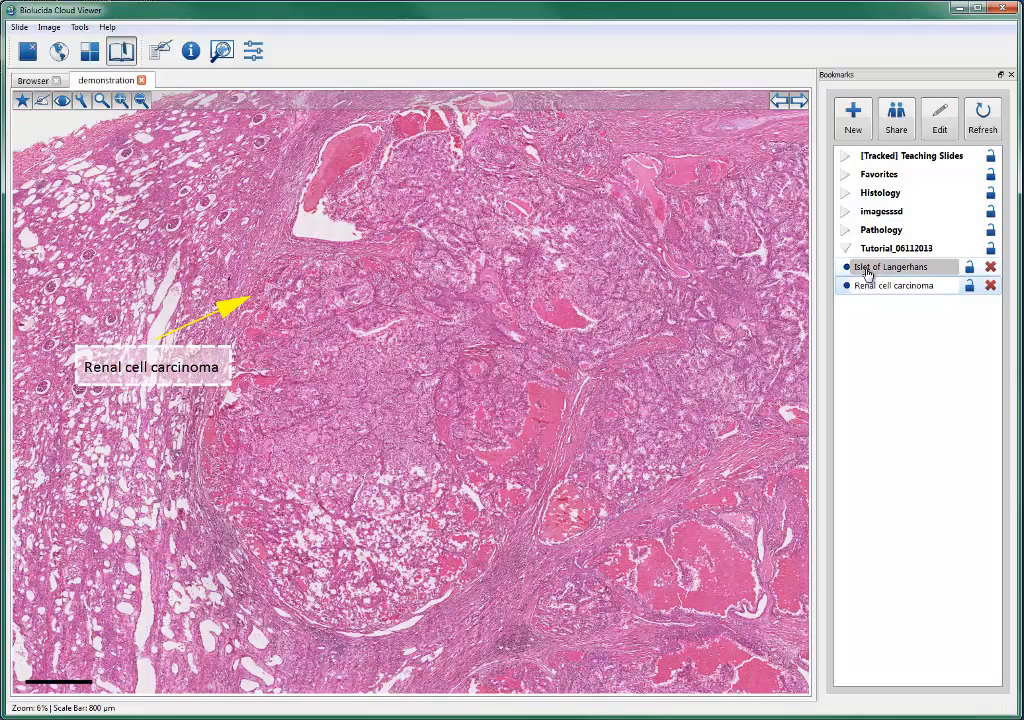
pyautogui.click(866, 270)
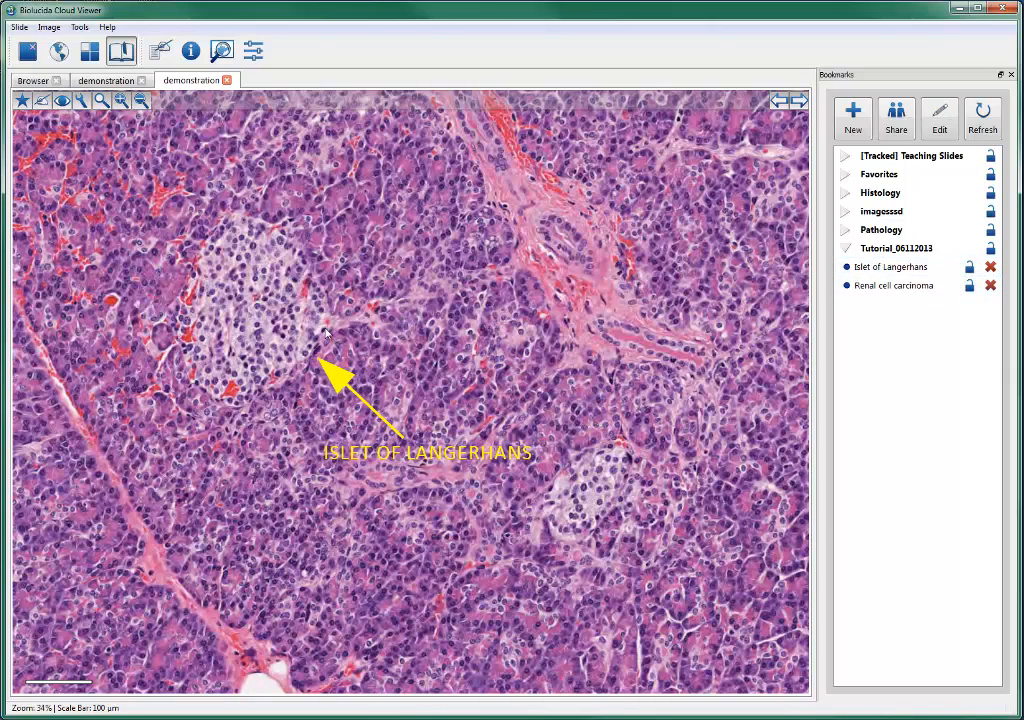
# - Open the thymus slide from the Tutorial_06112013 collection and zoom to 100% on the two round pink corpuscles
pyautogui.click(35, 82)
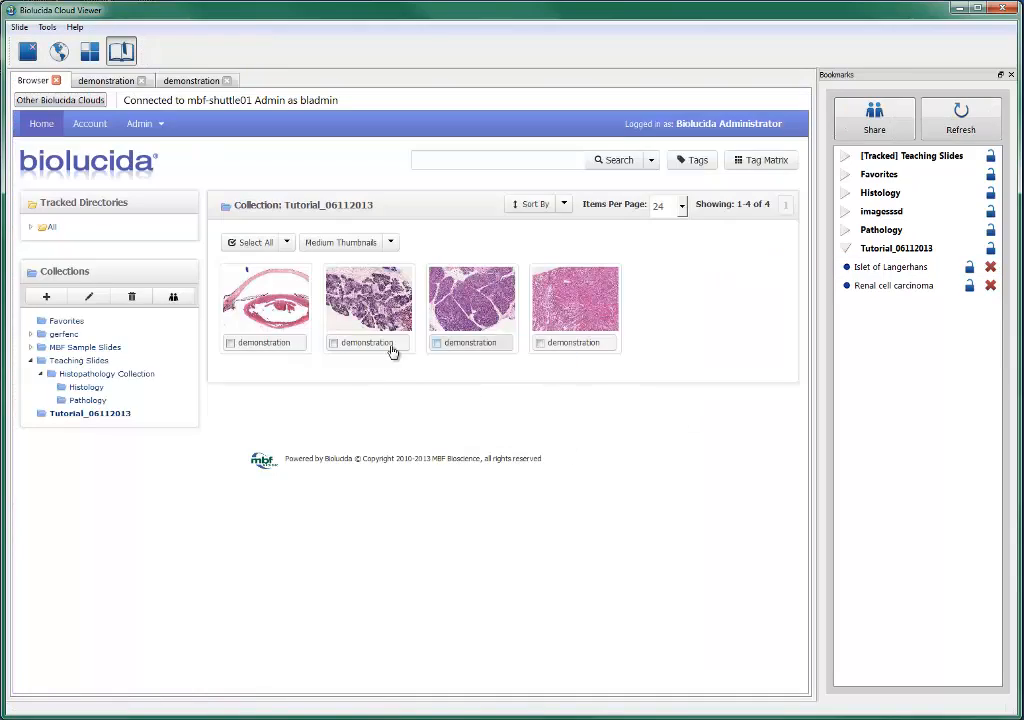
pyautogui.moveTo(395, 347)
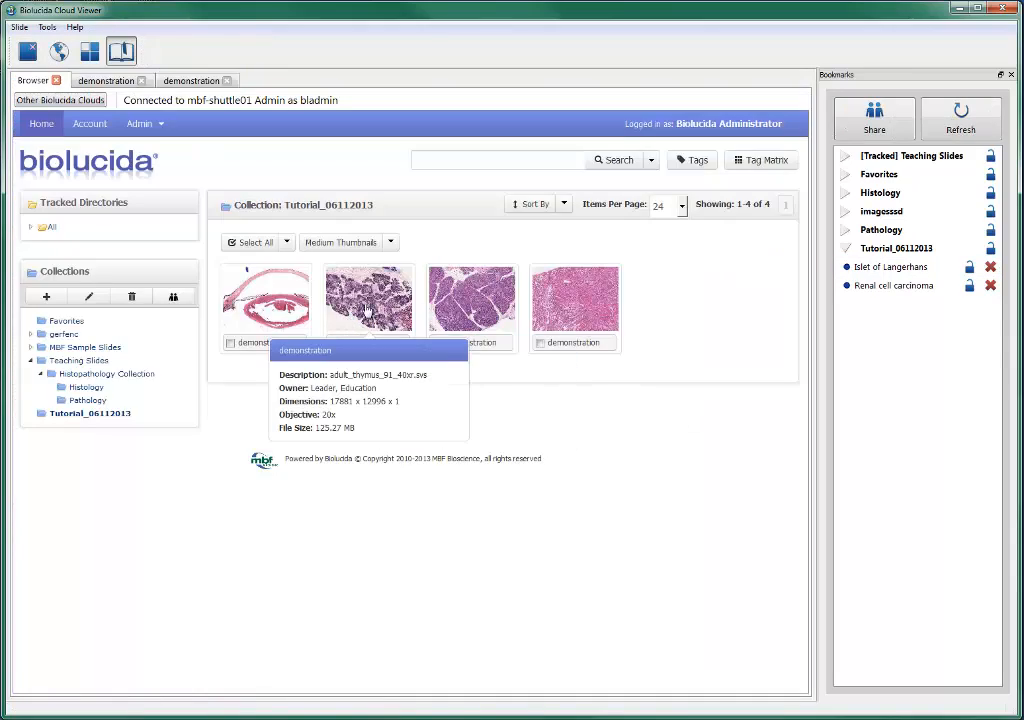
pyautogui.doubleClick(350, 304)
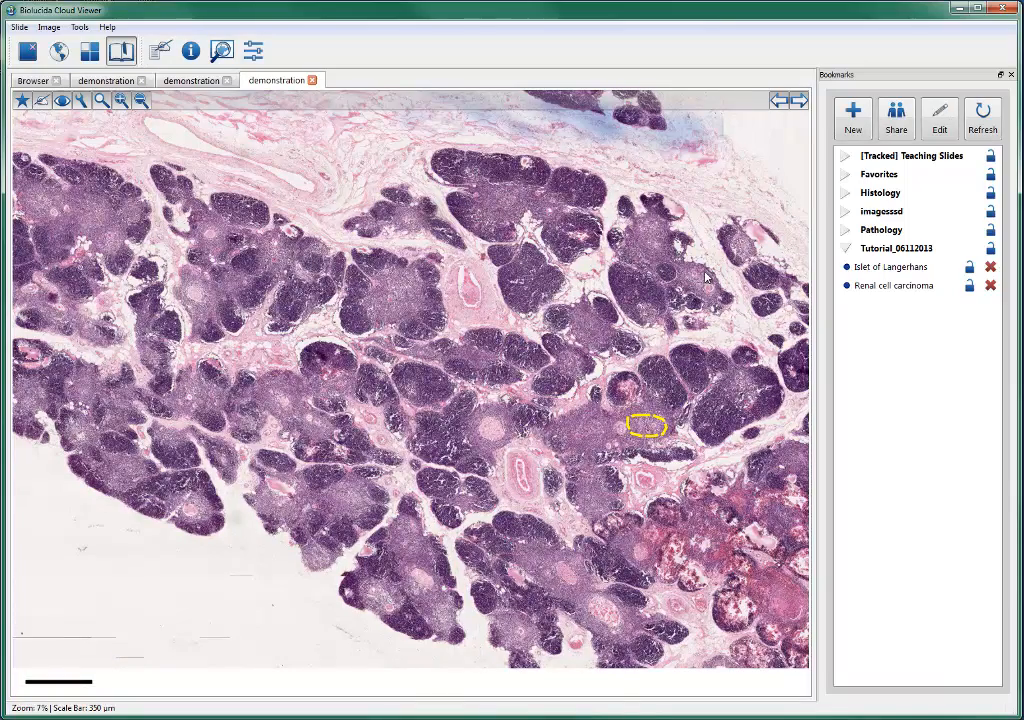
pyautogui.scroll(4, 706, 278)
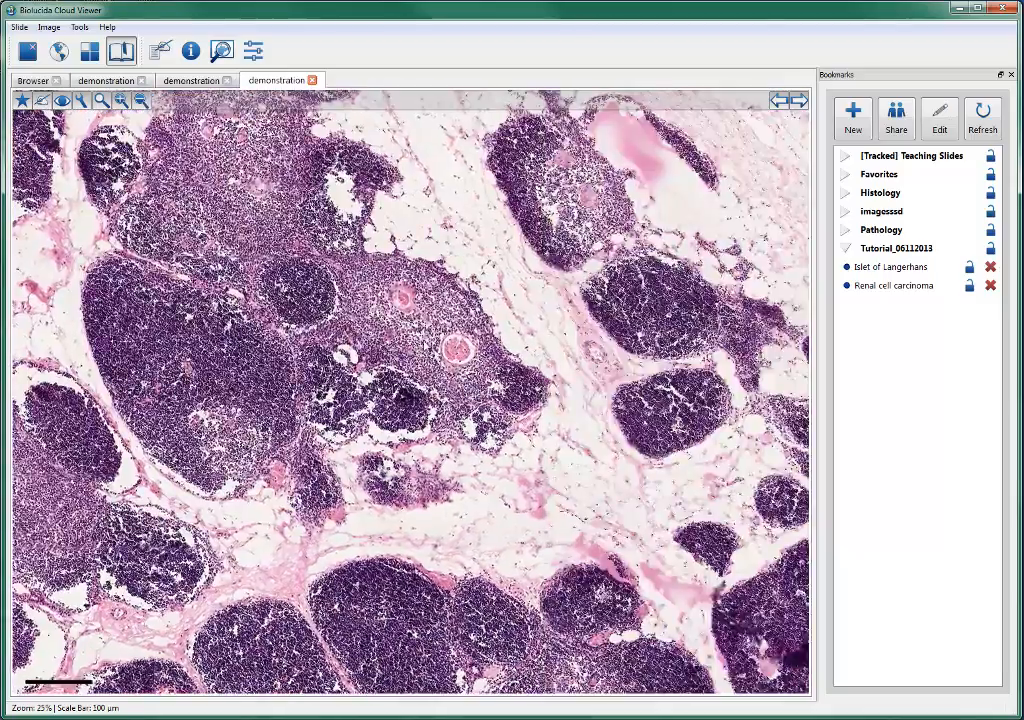
pyautogui.scroll(4, 424, 301)
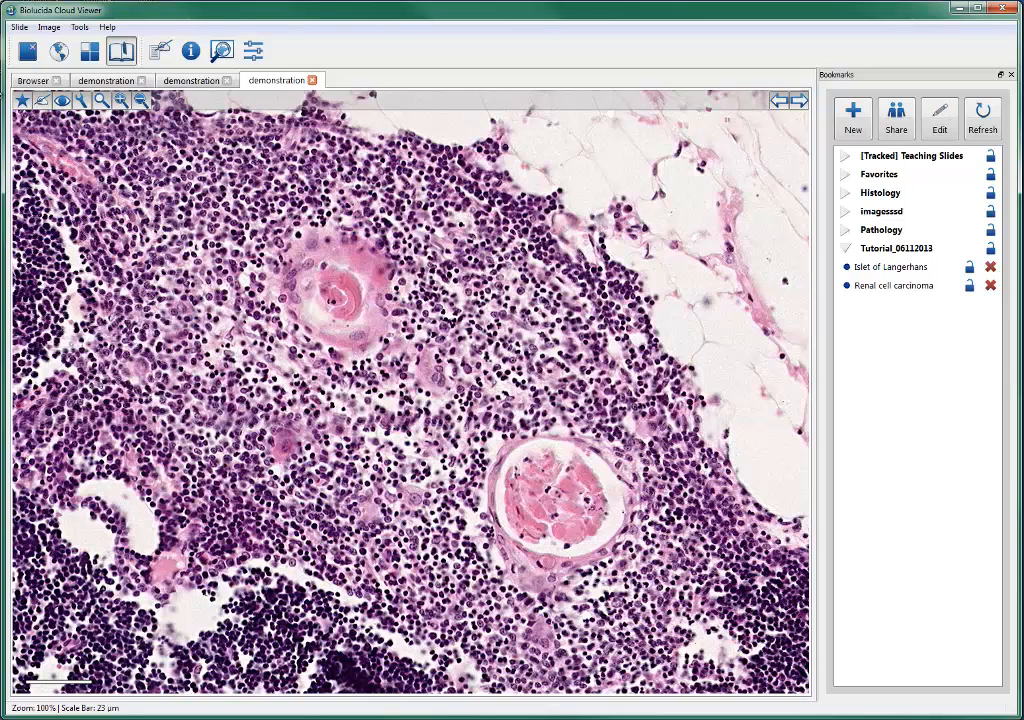
# - Bookmark the current thymus view with the description "Hassall's corpuscles"
pyautogui.click(21, 103)
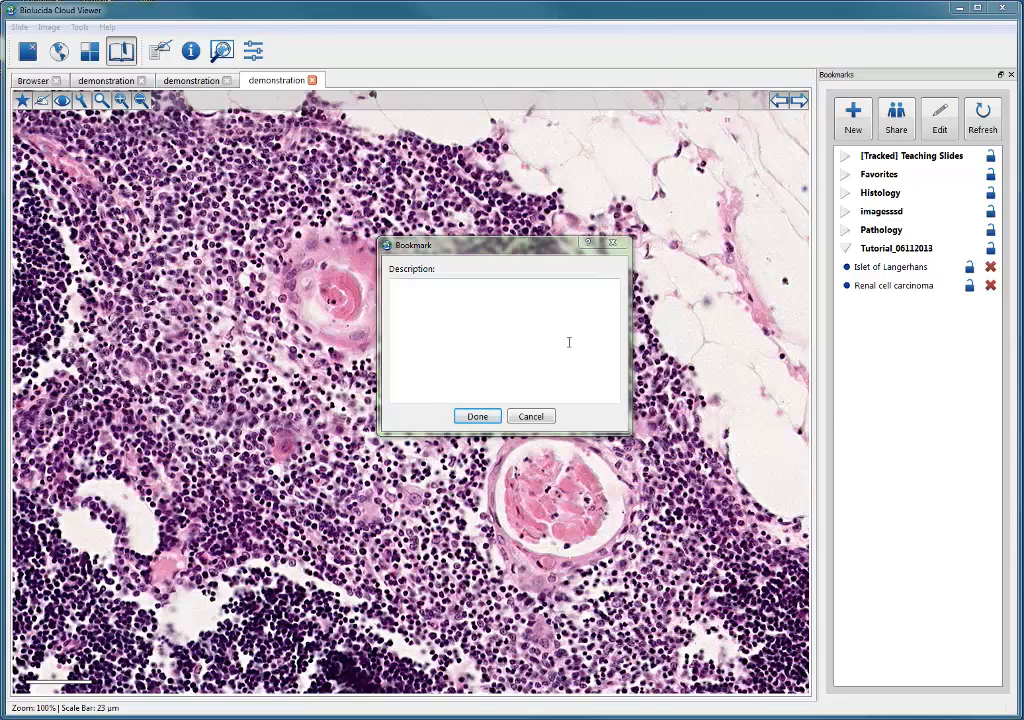
pyautogui.click(548, 340)
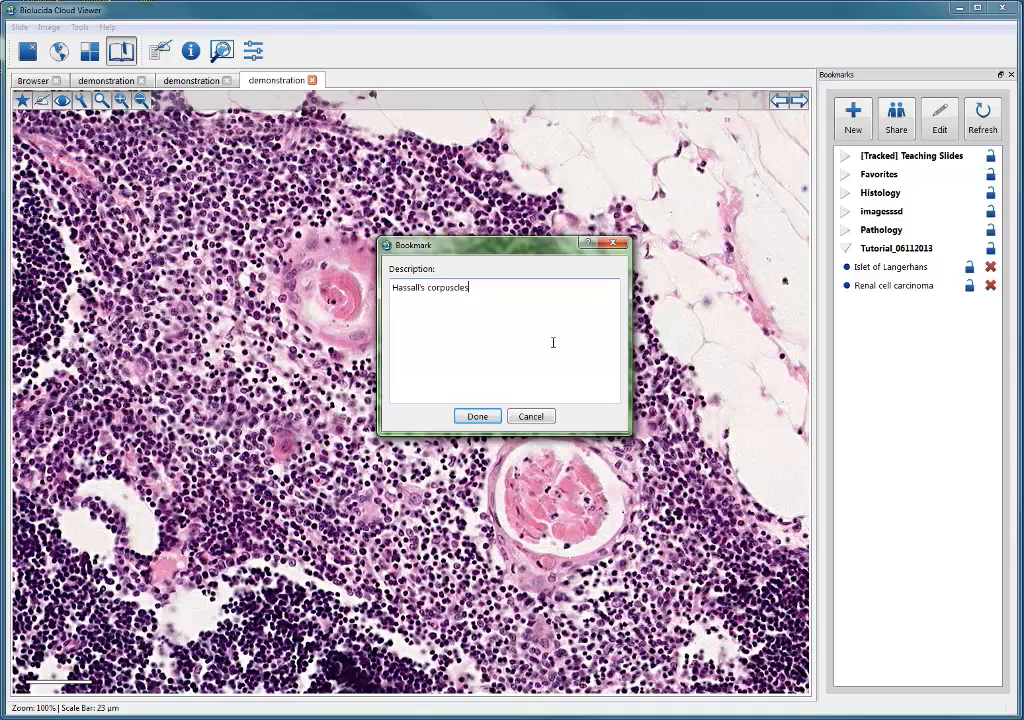
pyautogui.click(477, 416)
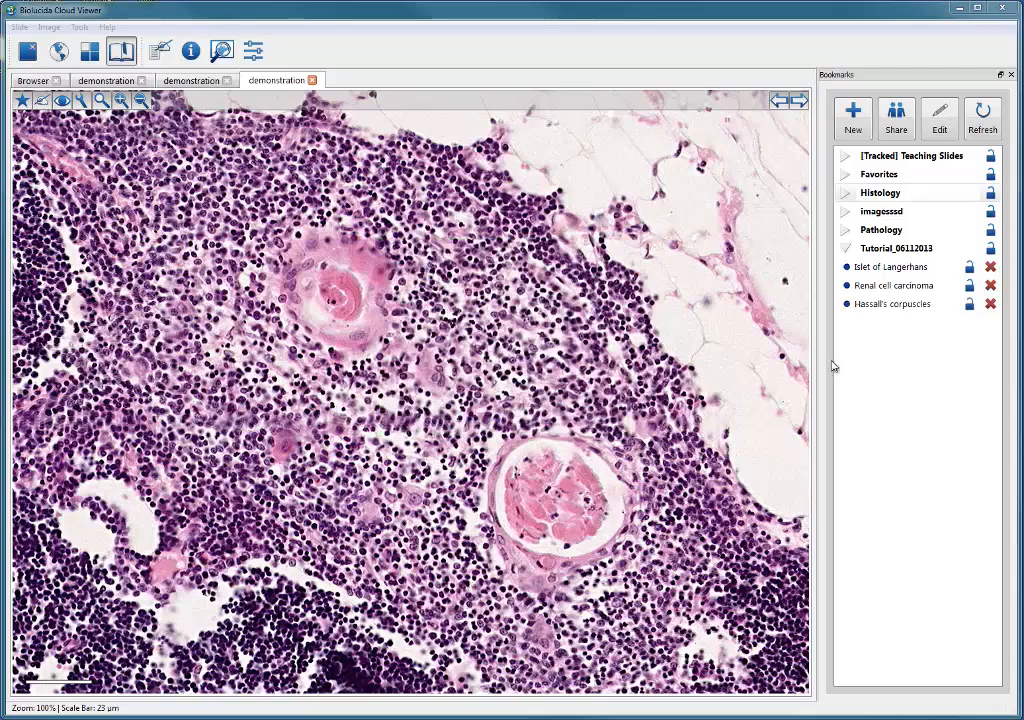
# - Visit the Islet of Langerhans, Renal cell carcinoma and Hassall's corpuscles bookmarks in turn among the open slides
pyautogui.click(890, 268)
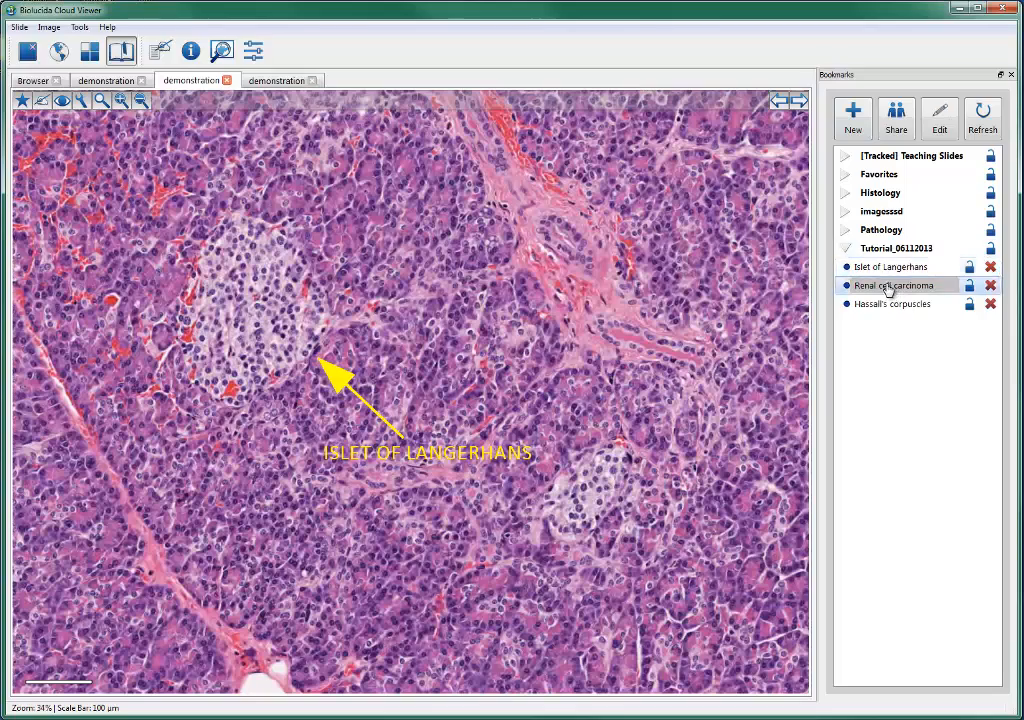
pyautogui.click(888, 287)
pyautogui.click(893, 307)
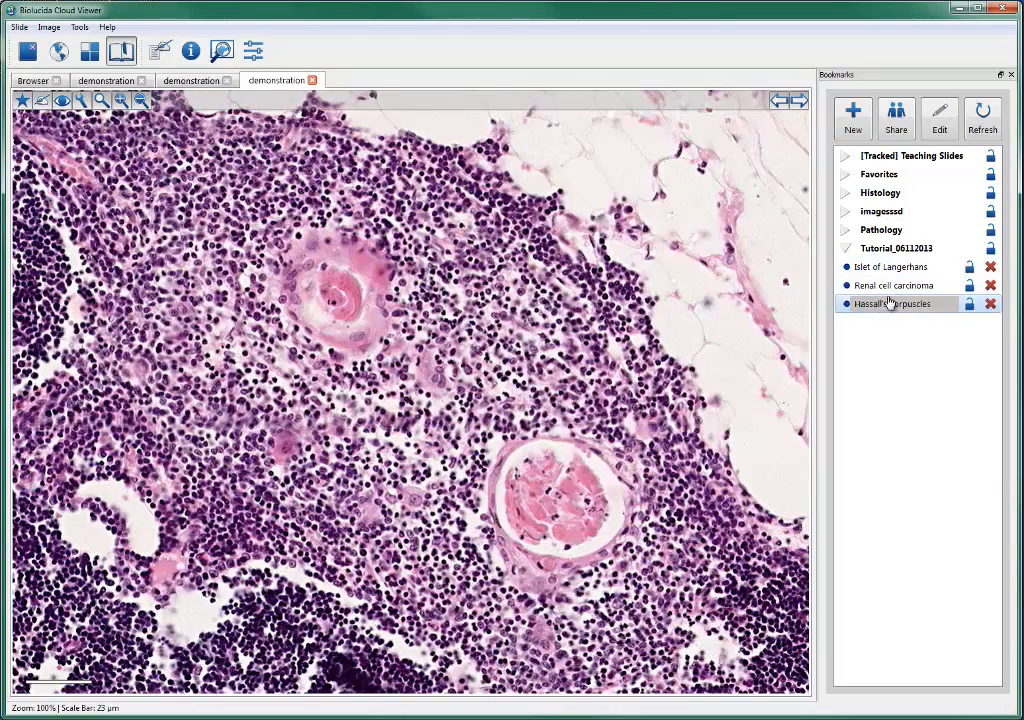
# - Close all open slides and reopen each one from its bookmark in Tutorial_06112013
pyautogui.click(28, 52)
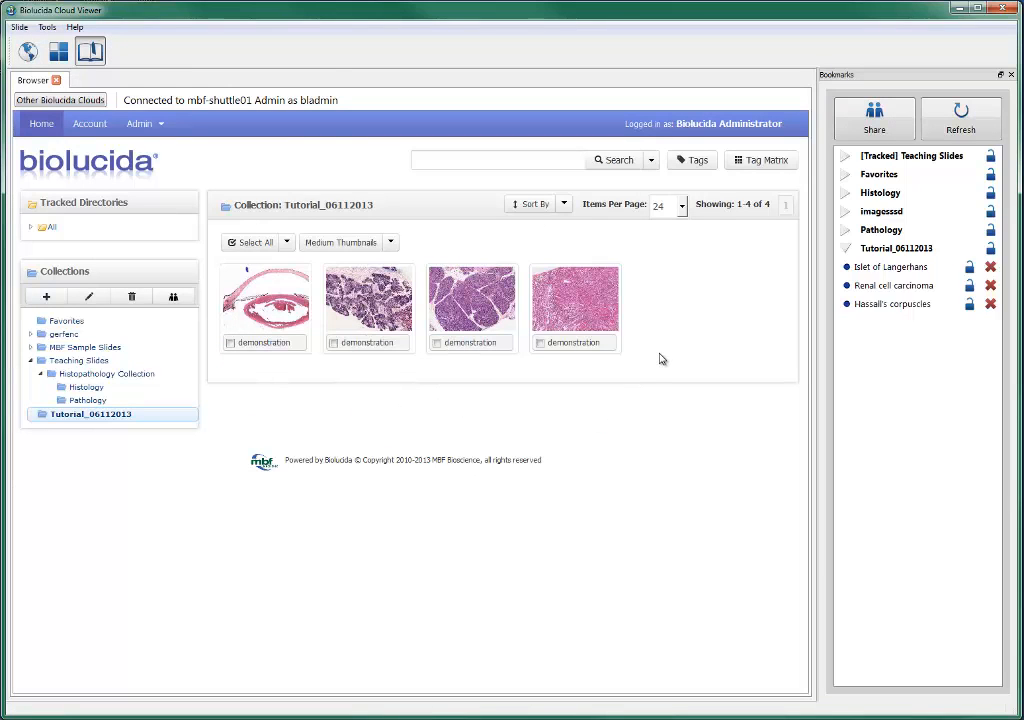
pyautogui.doubleClick(885, 268)
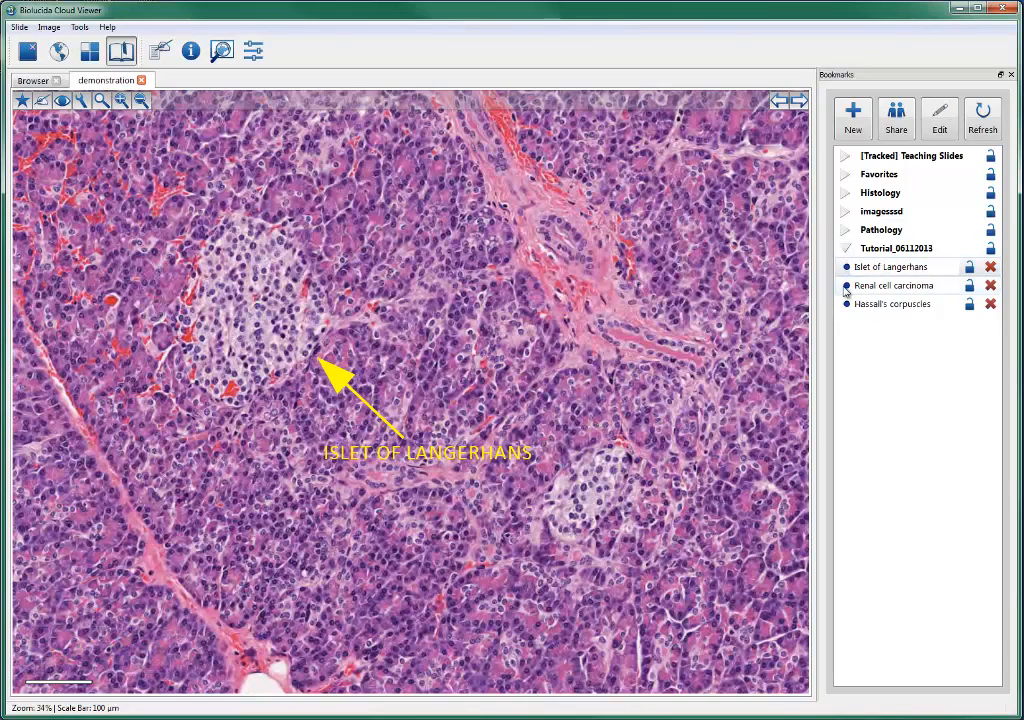
pyautogui.doubleClick(860, 286)
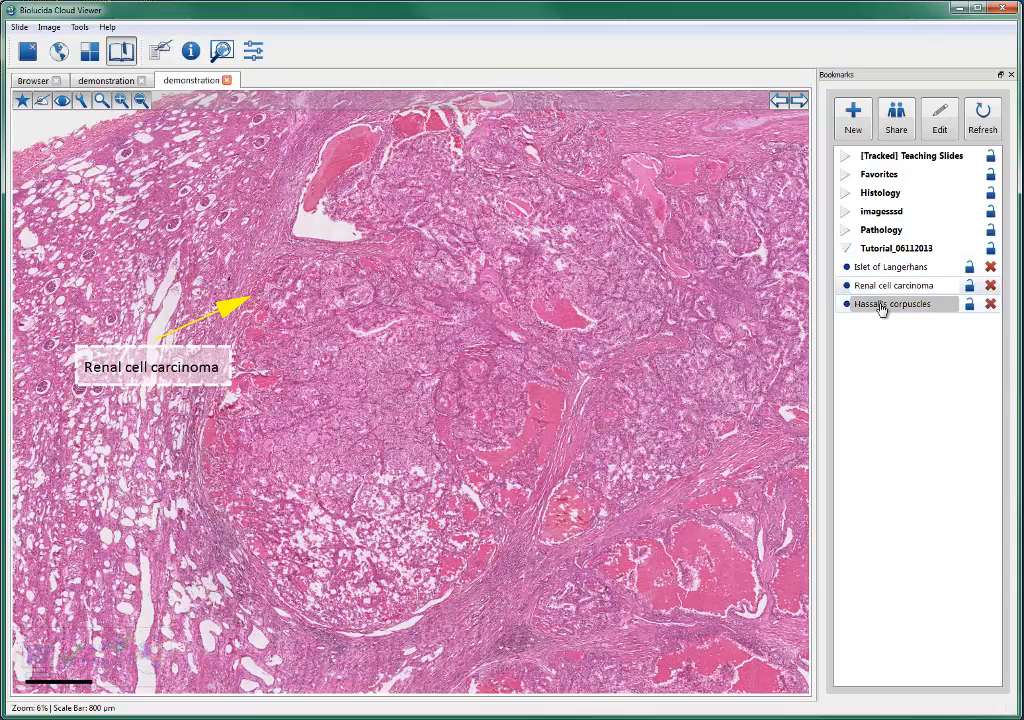
pyautogui.doubleClick(881, 305)
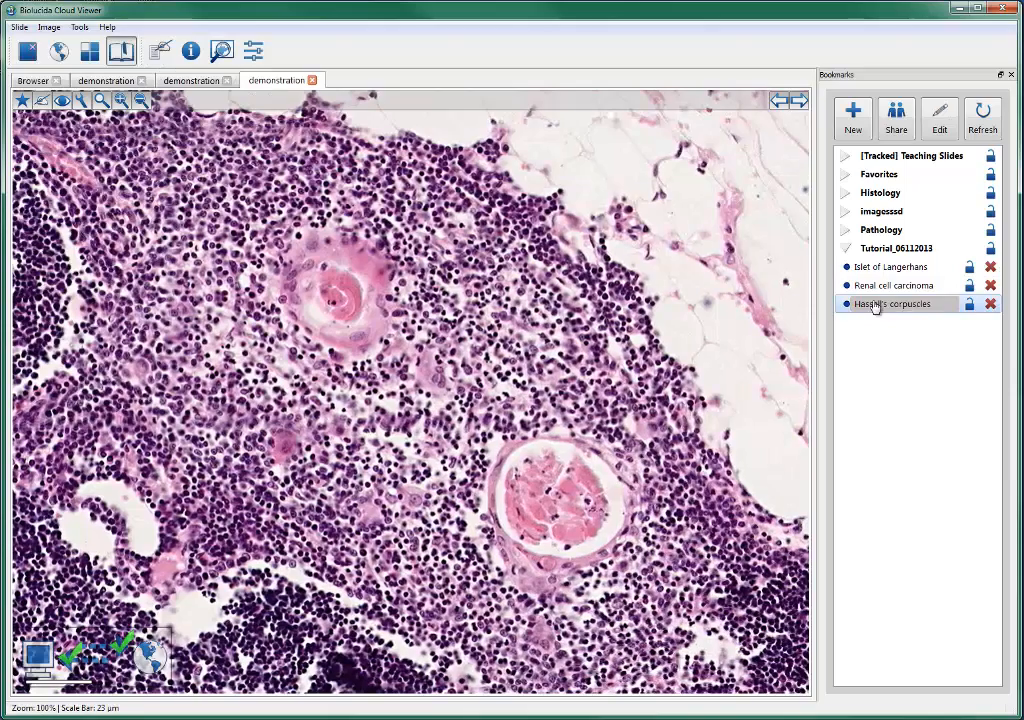